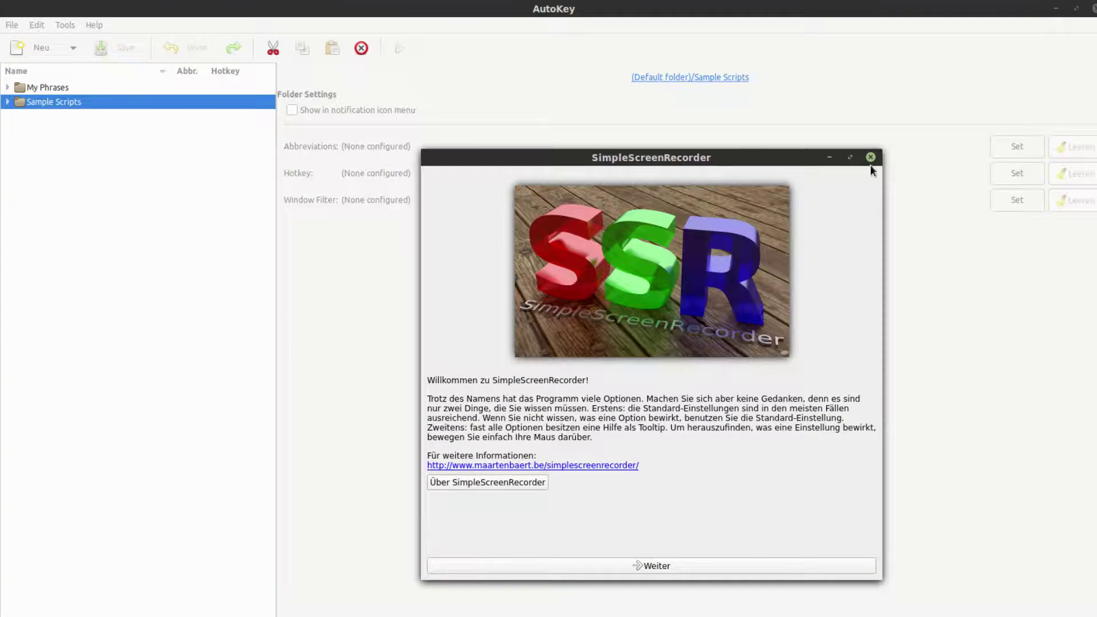
# Download autokey-common_0.95.9-0_all.deb and autokey-gtk_0.95.9-0_all.deb from AutoKey's v0.95.9 release on GitHub into the Autokey folder.
pyautogui.click(870, 158)
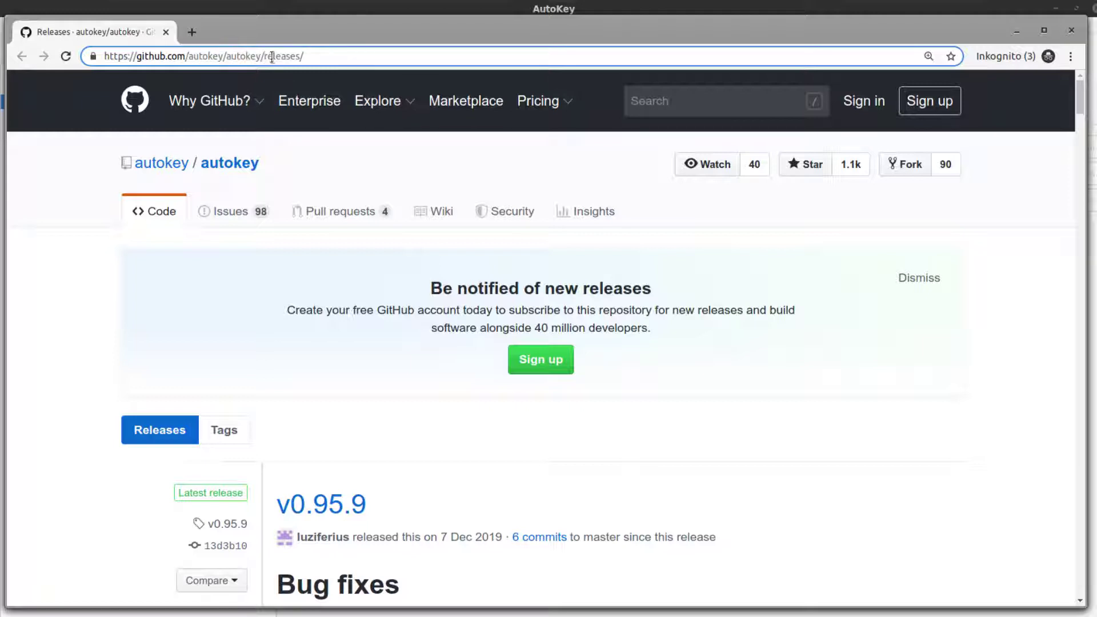
pyautogui.click(1036, 430)
pyautogui.scroll(-3, 1036, 430)
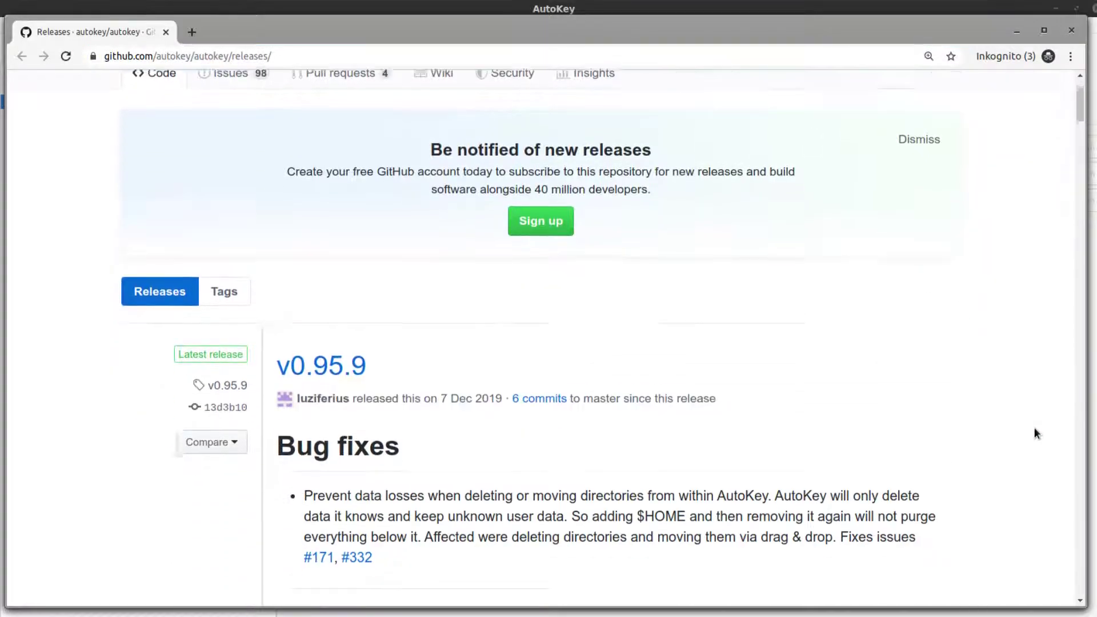
pyautogui.scroll(-2, 988, 407)
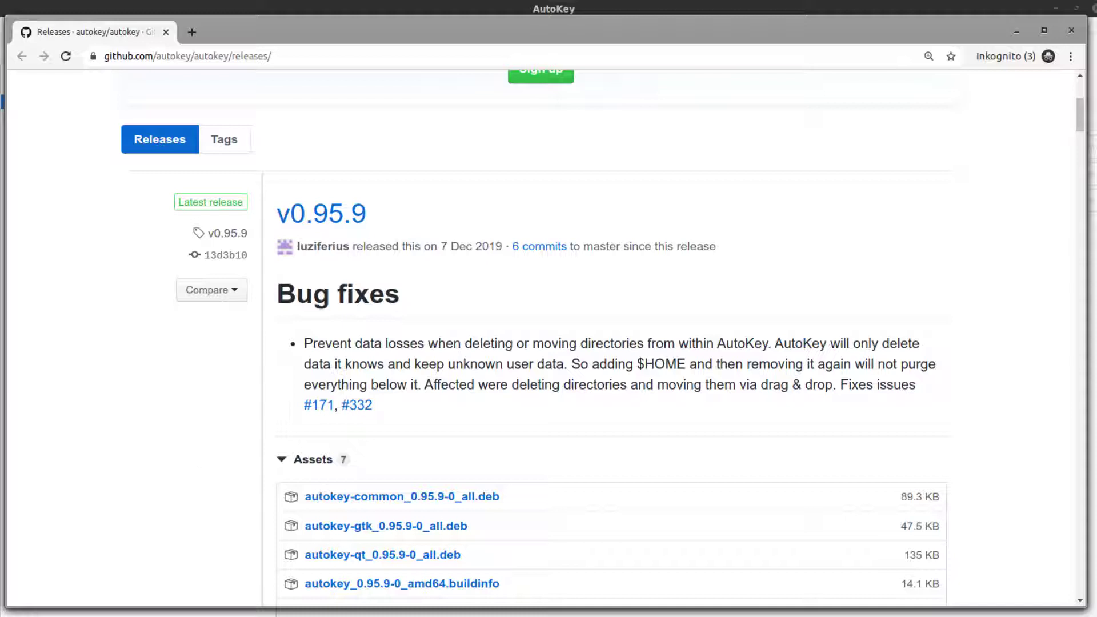
pyautogui.scroll(-5, 981, 428)
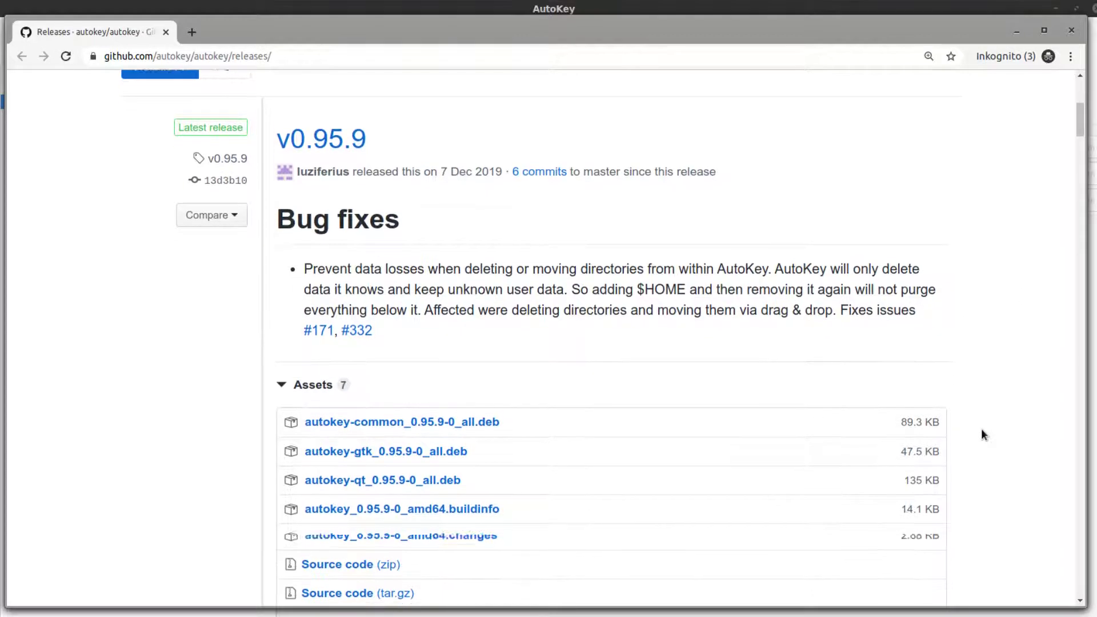
pyautogui.scroll(3, 989, 440)
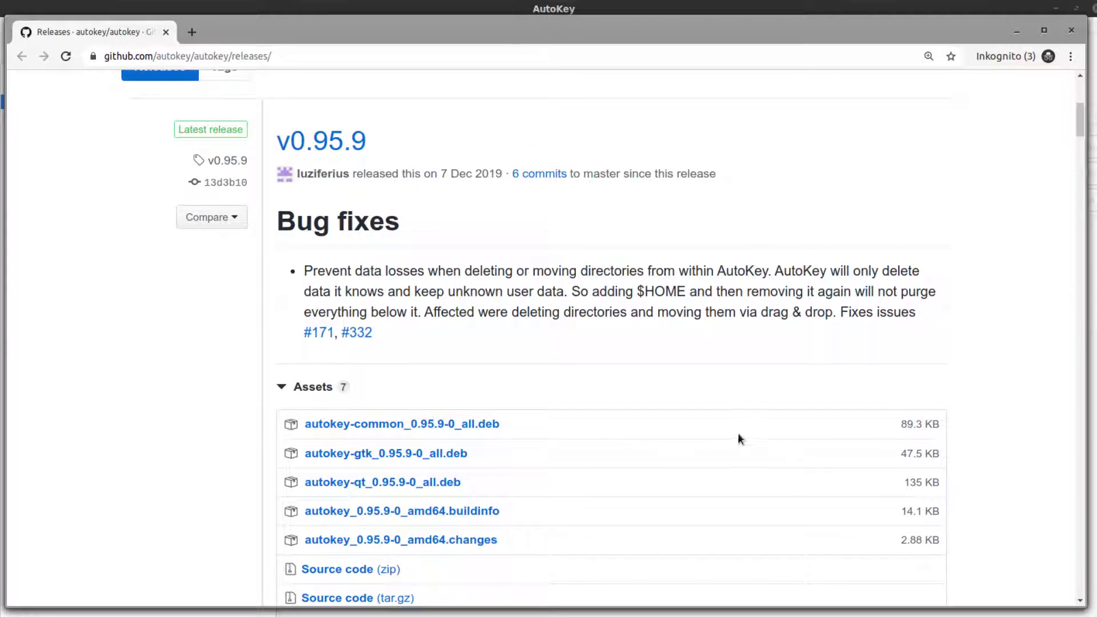
pyautogui.scroll(-3, 690, 425)
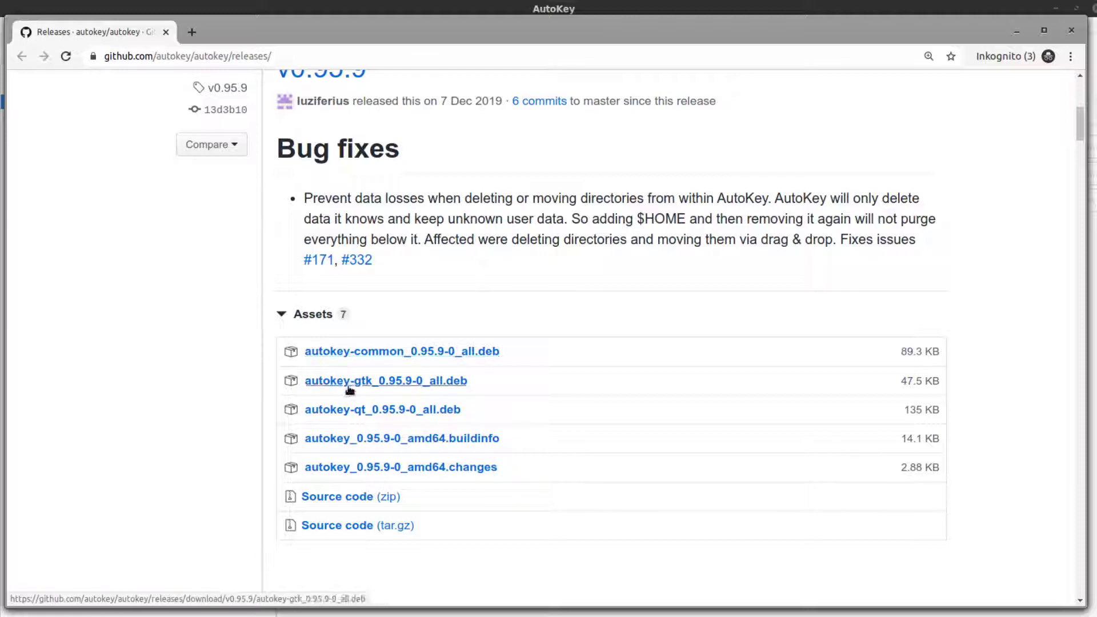
pyautogui.click(321, 354)
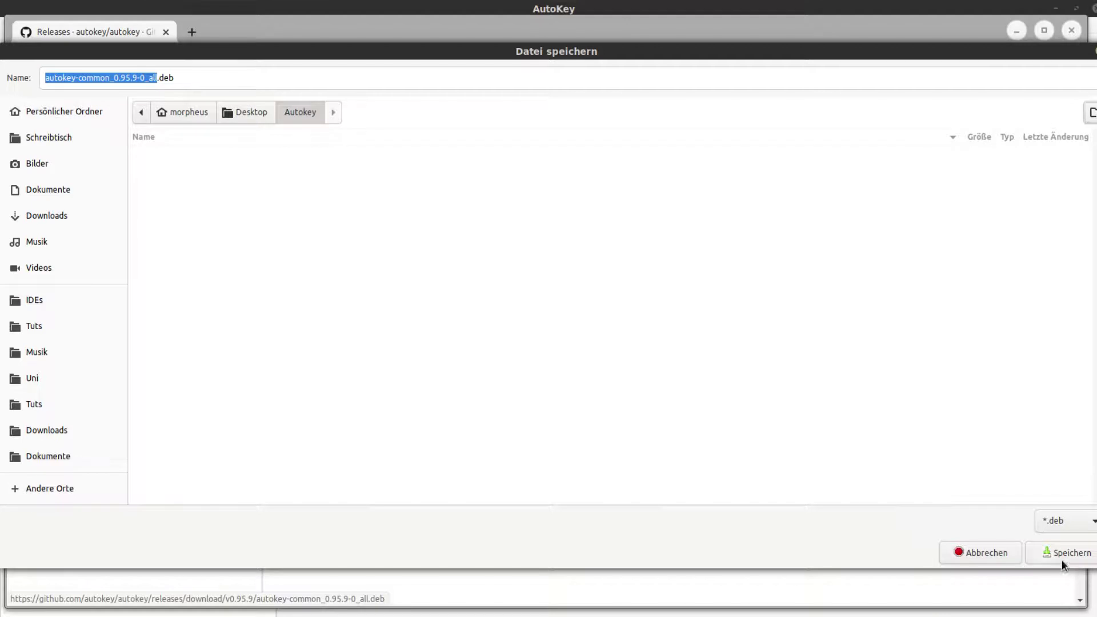
pyautogui.click(1029, 562)
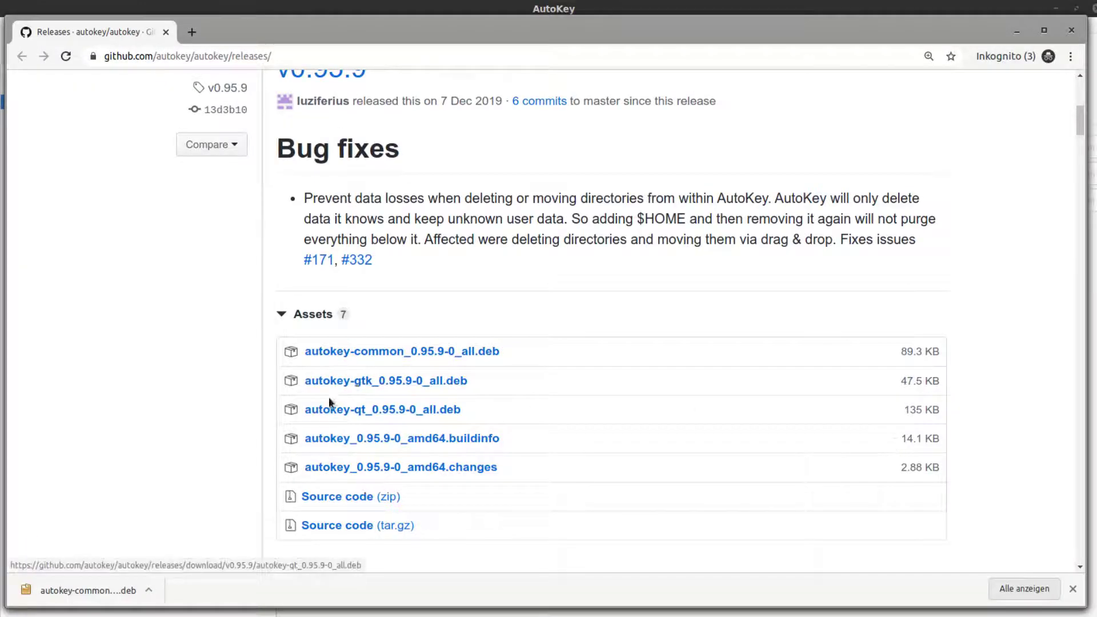
pyautogui.click(324, 382)
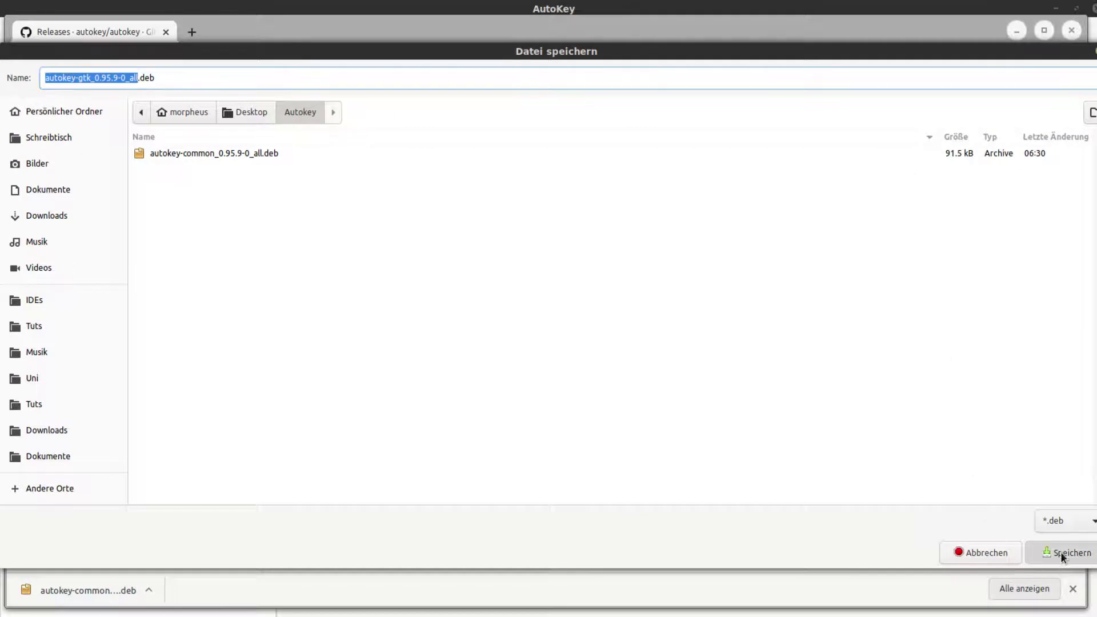
pyautogui.click(1060, 552)
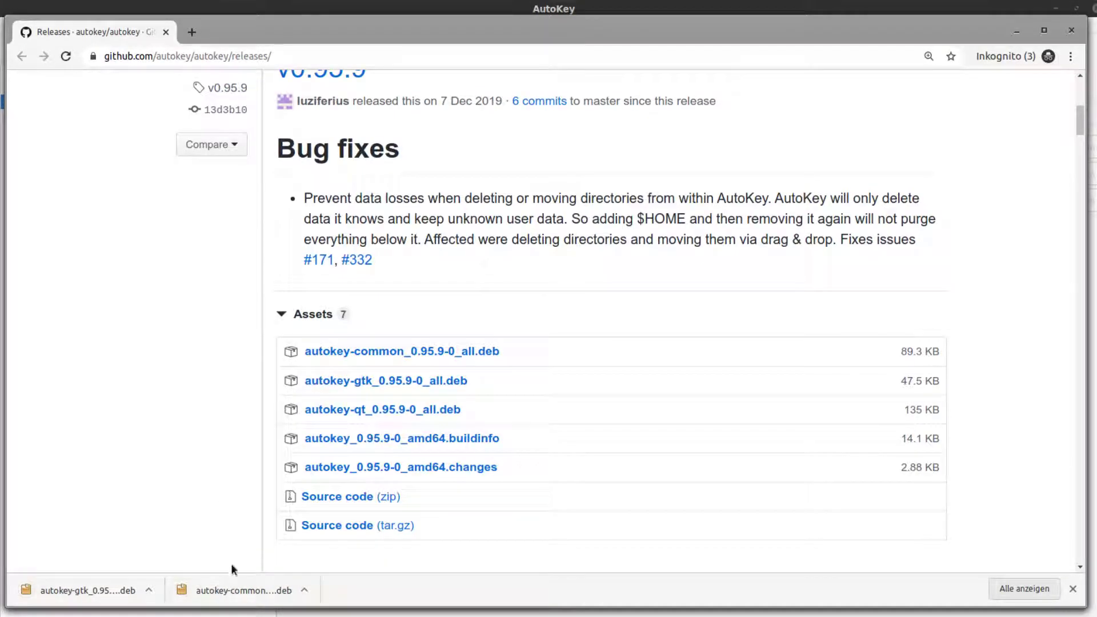
# Show the downloaded packages in their Autokey folder and open a terminal in that folder.
pyautogui.rightClick(237, 592)
pyautogui.click(274, 616)
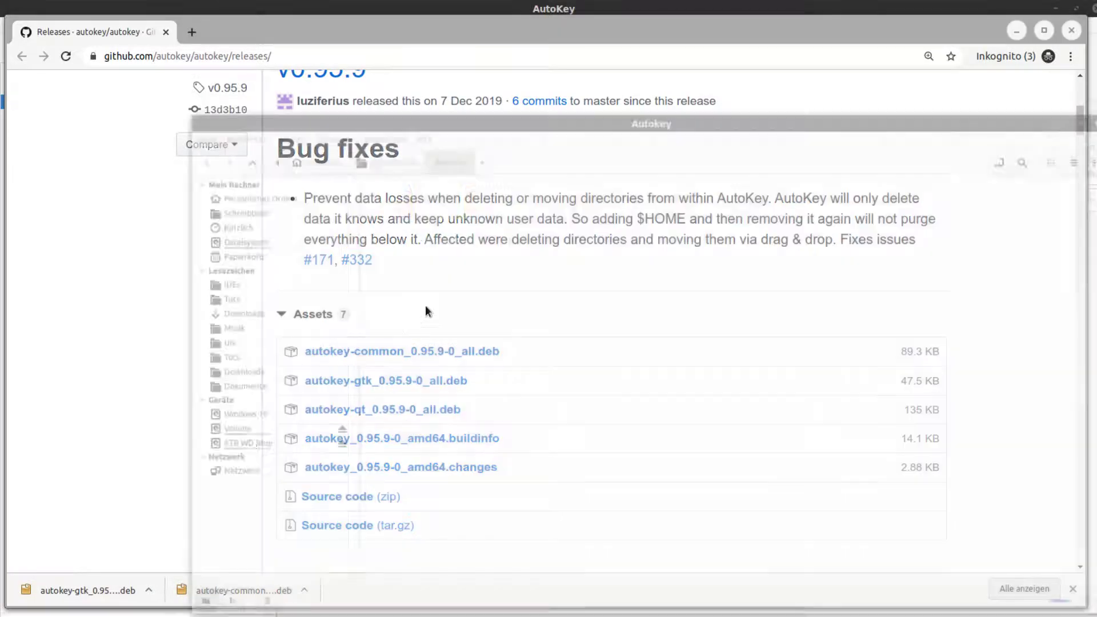
pyautogui.moveTo(660, 117); pyautogui.dragTo(569, 61)
pyautogui.rightClick(513, 189)
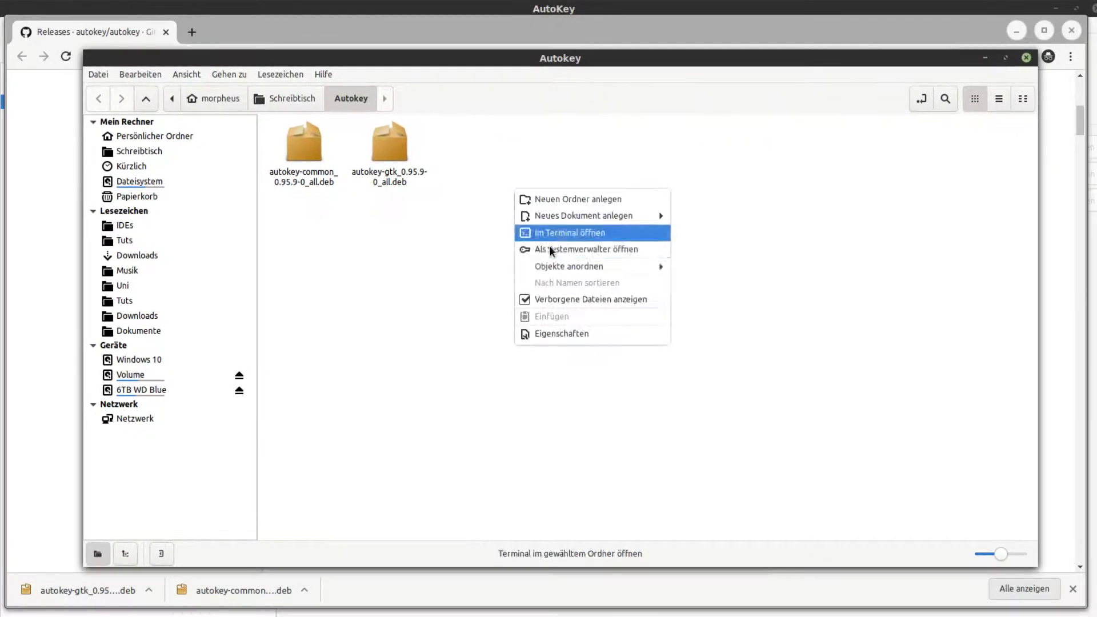
pyautogui.click(552, 234)
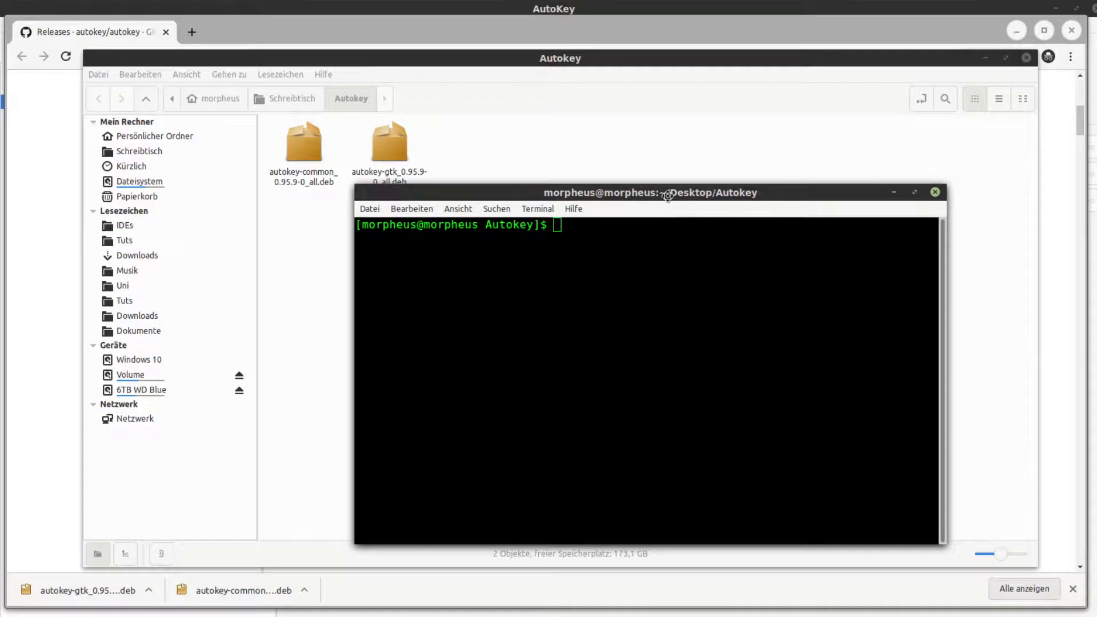
# Reposition the terminal window and widen it to nearly the full screen width.
pyautogui.moveTo(693, 197); pyautogui.dragTo(391, 103)
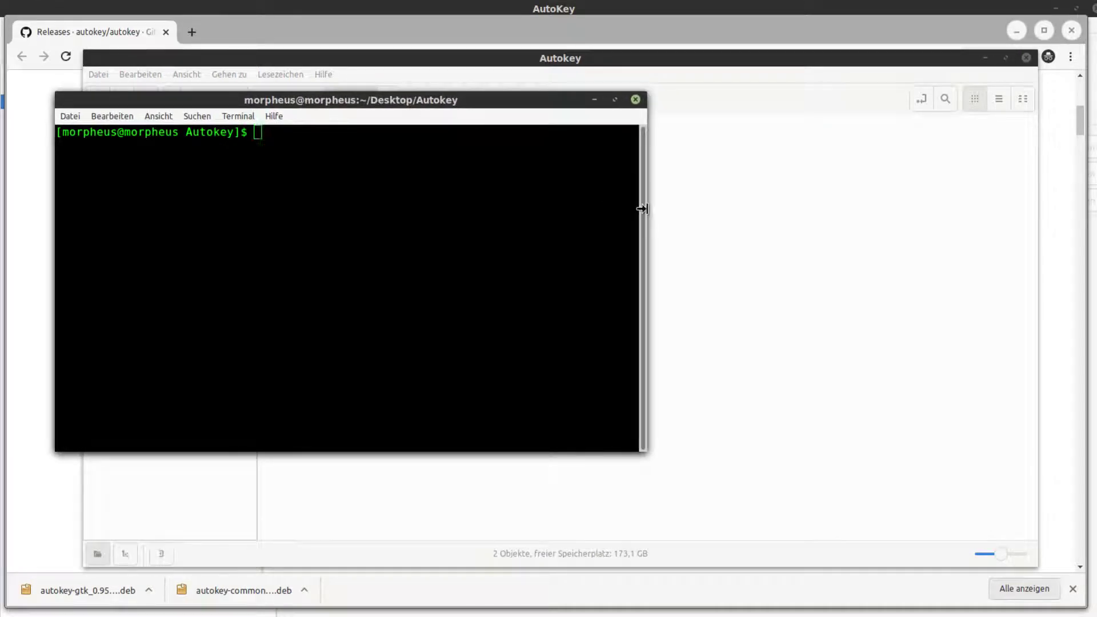
pyautogui.moveTo(644, 210); pyautogui.dragTo(1074, 227)
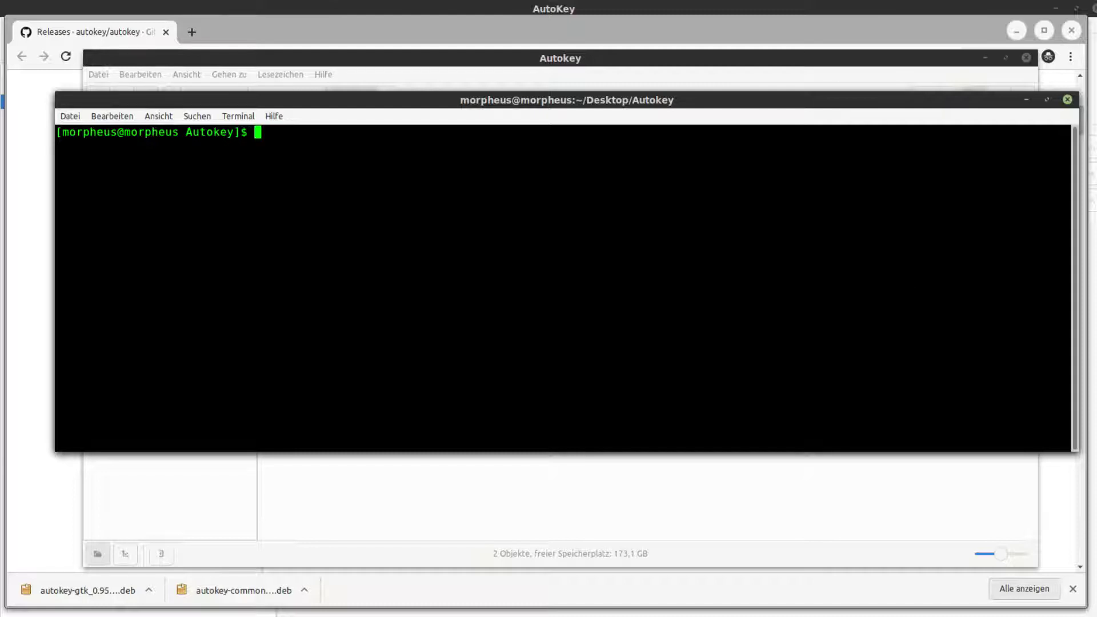
pyautogui.moveTo(459, 98); pyautogui.dragTo(422, 62)
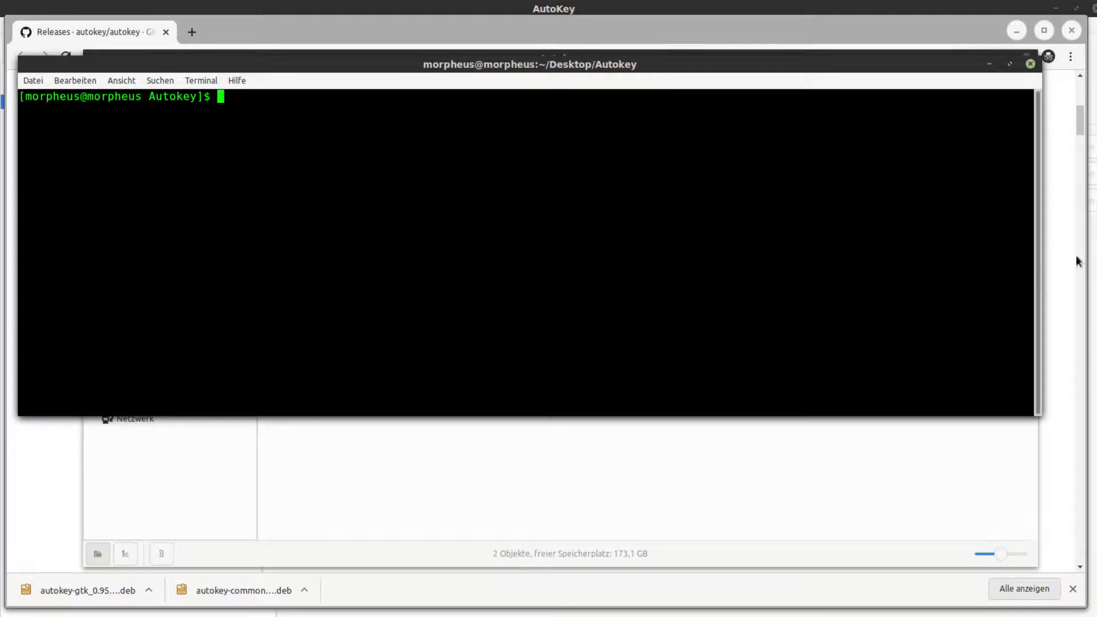
pyautogui.moveTo(1042, 233); pyautogui.dragTo(1081, 234)
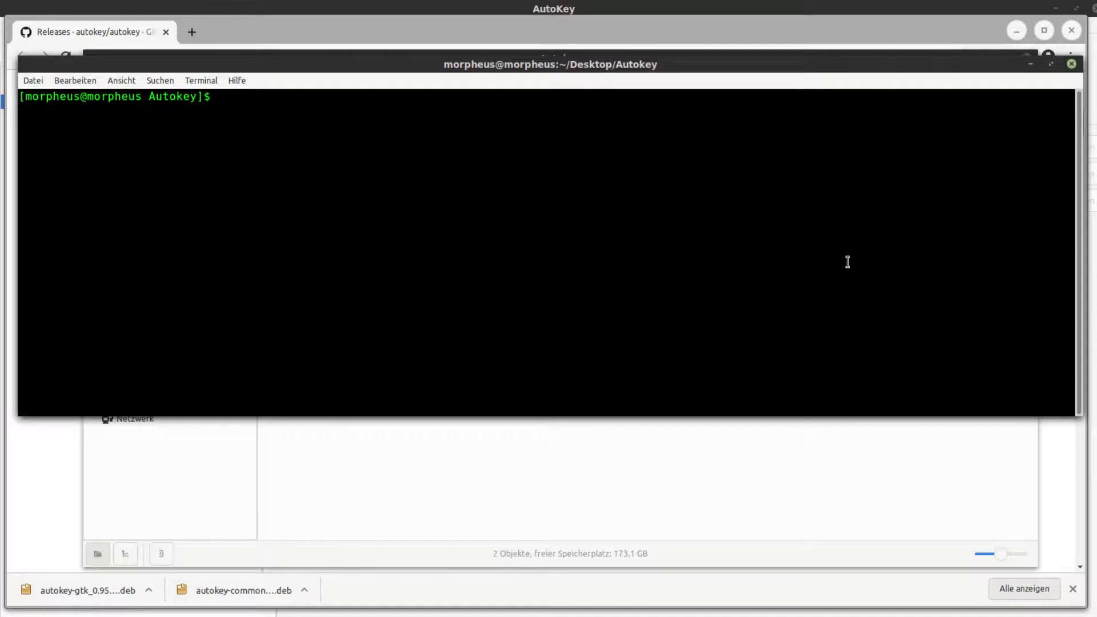
# Define the shell variable VERSION="0.95.9-0" in the terminal, moving the window down to uncover the package file names.
pyautogui.write('VERSION="0.')
pyautogui.moveTo(450, 71); pyautogui.dragTo(458, 220)
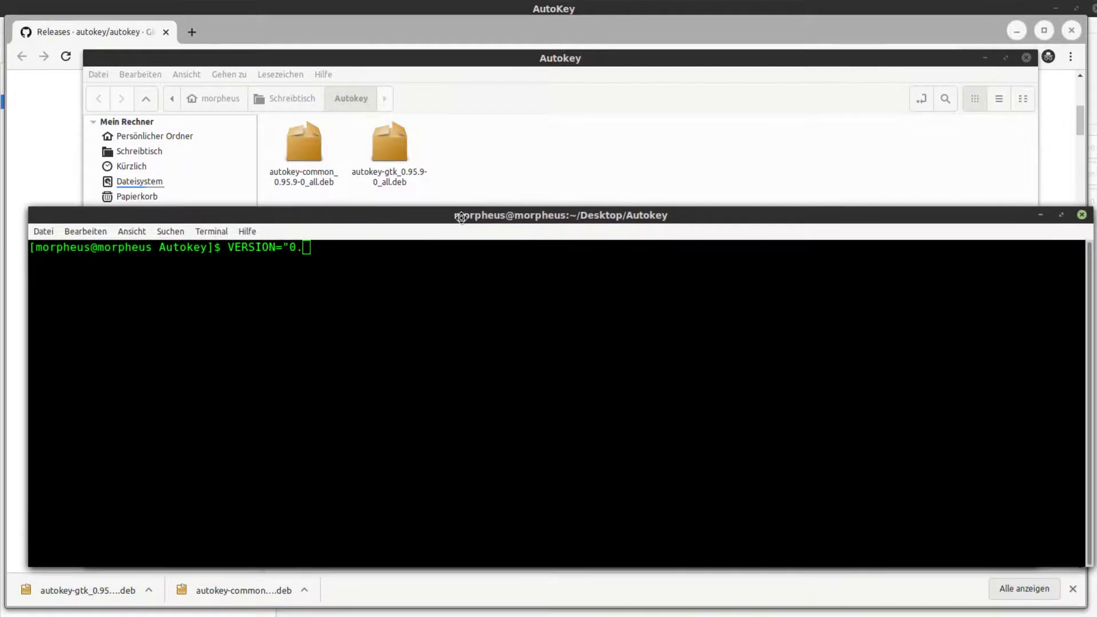
pyautogui.write('95')
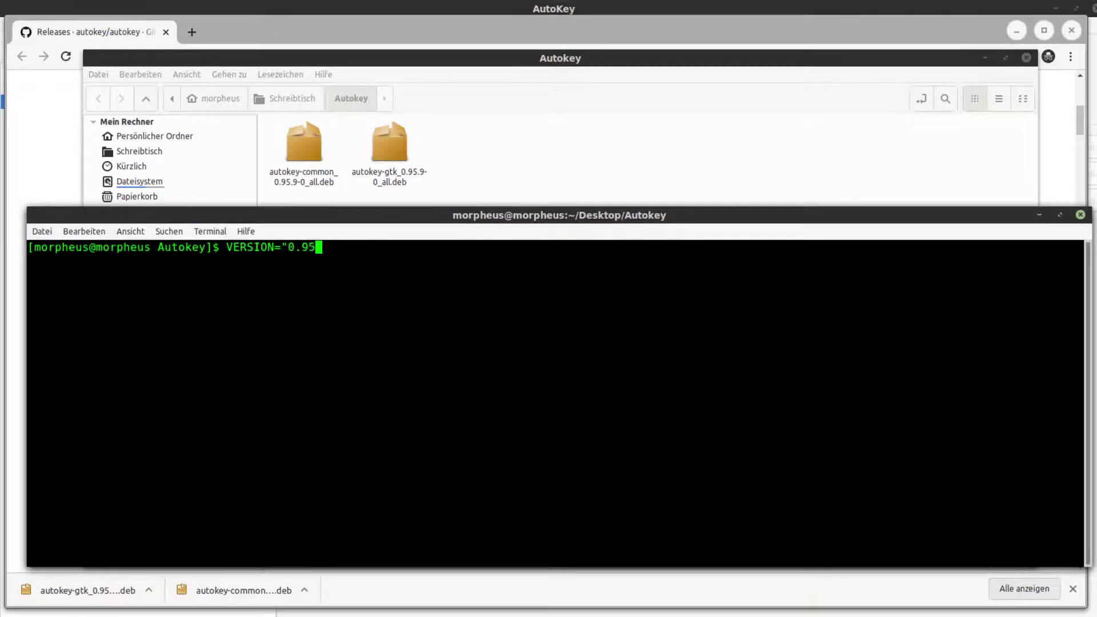
pyautogui.write('.9-0')
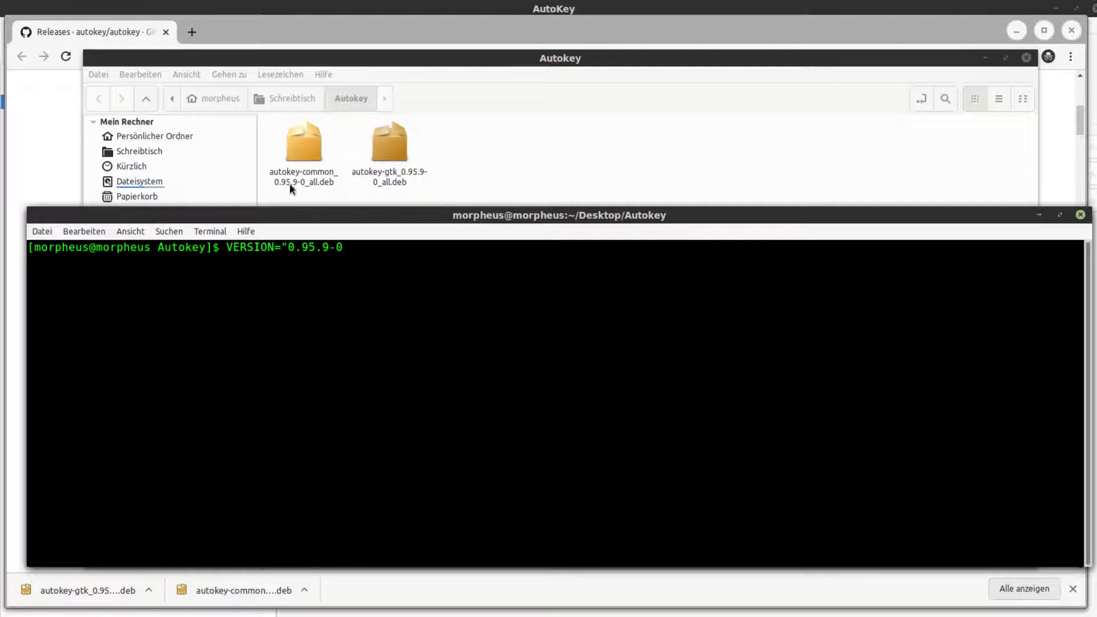
pyautogui.write('"')
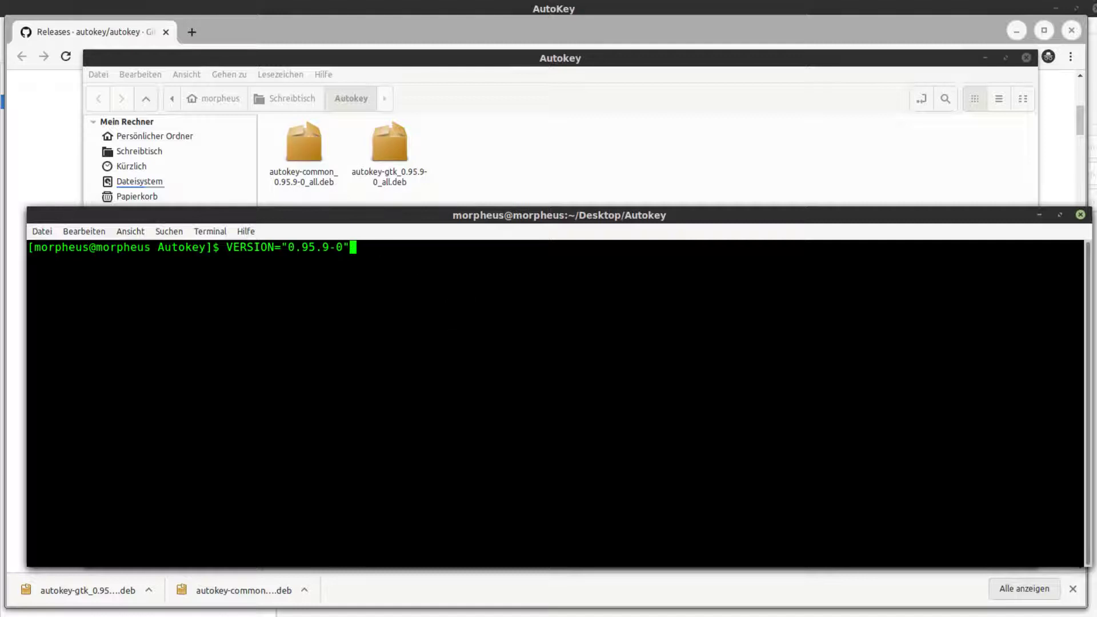
pyautogui.press('Return')
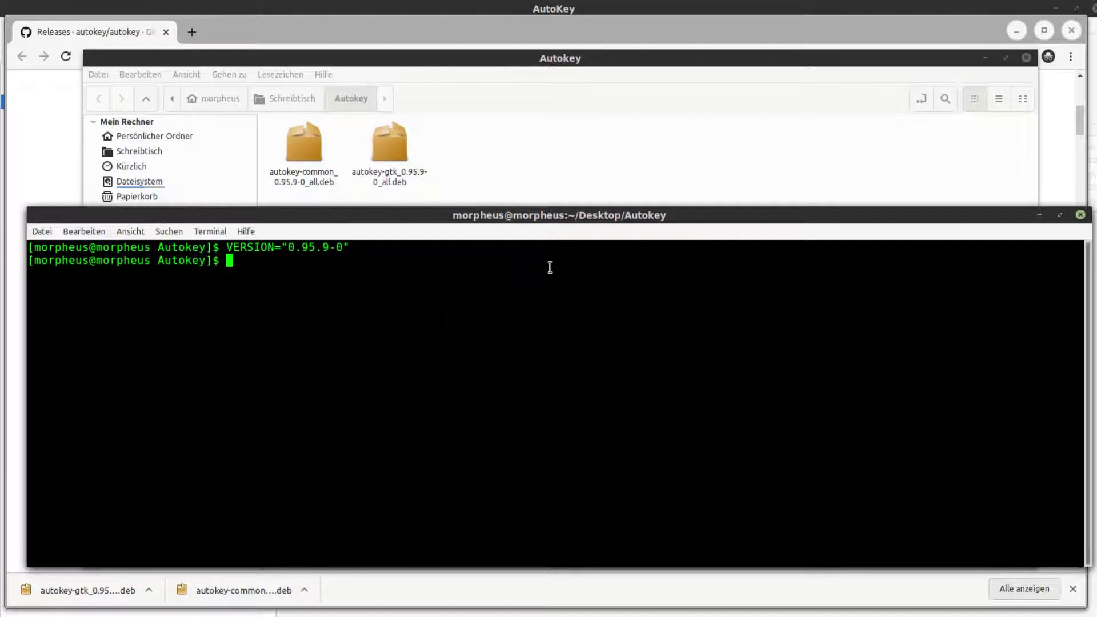
# Try to run VERSION as a command in the terminal.
pyautogui.write('VERSION')
pyautogui.press('Return')
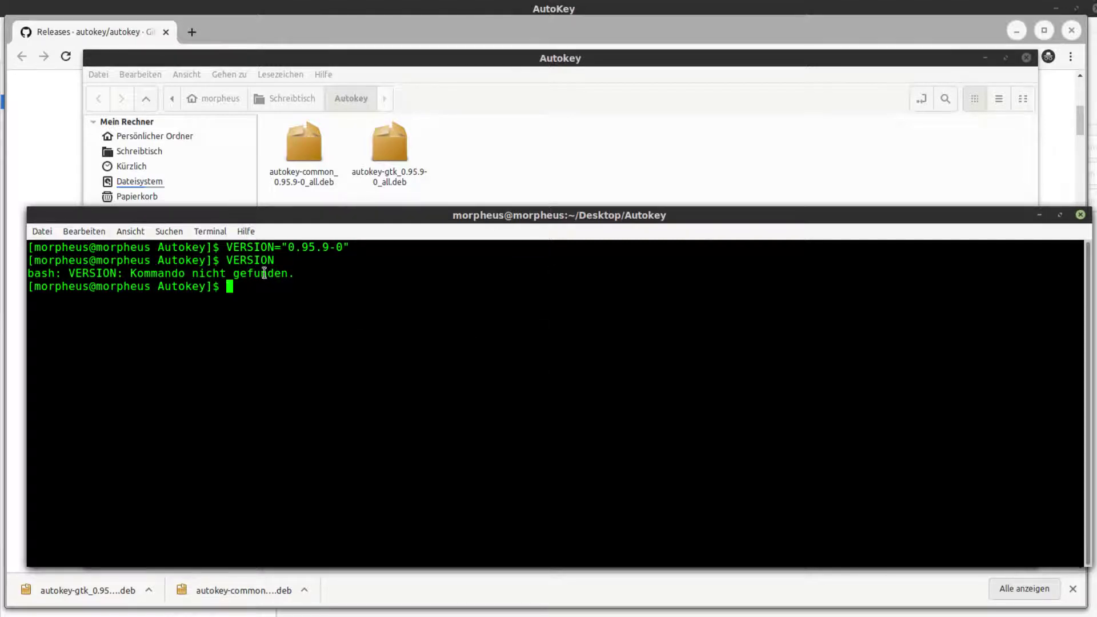
pyautogui.press('Up')
pyautogui.press('Down')
# Write out "sudo dpkg --install autokey-common_0.95.9-0_all.deb autokey-gtk_0.95.9-0_all.deb" at the prompt and abandon it without running it.
pyautogui.write('sudo dpkg ')
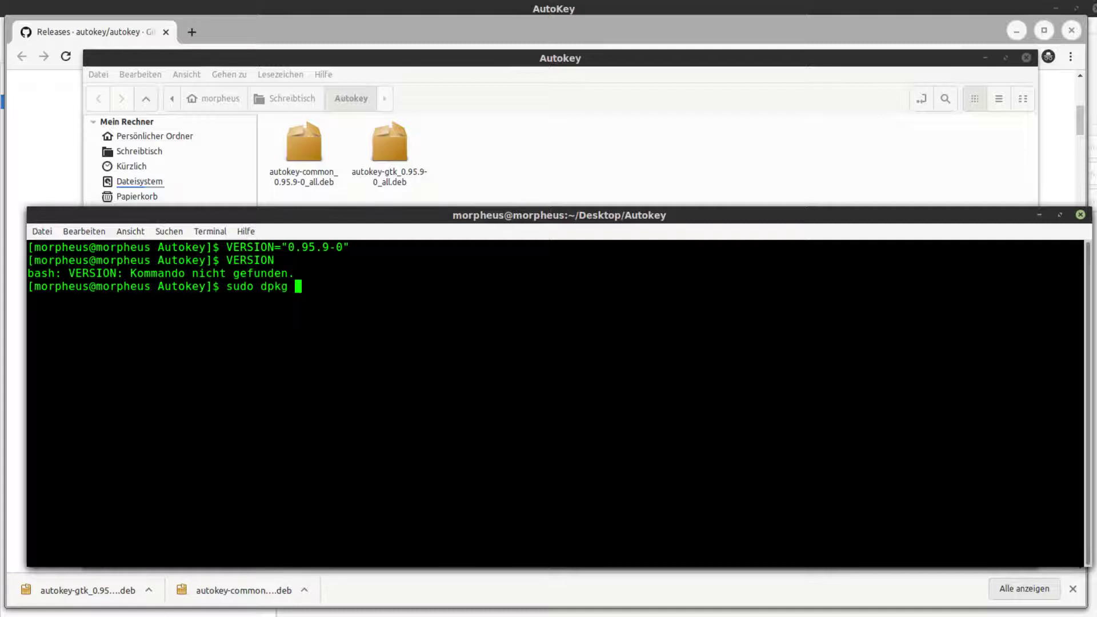
pyautogui.write('--install')
pyautogui.write('autokey-')
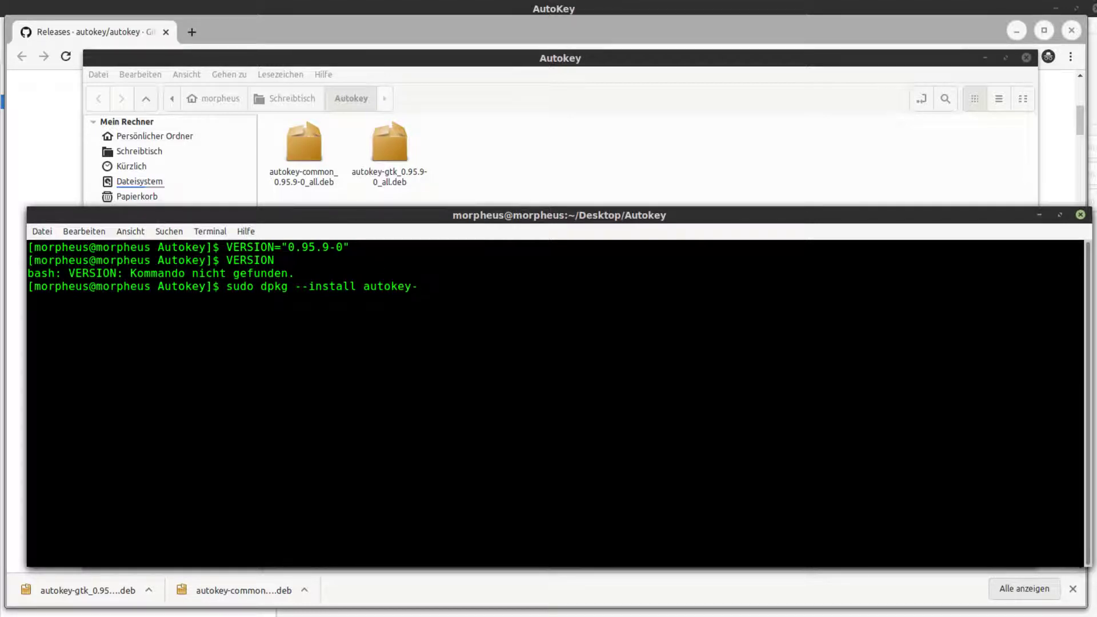
pyautogui.write('c')
pyautogui.press('Tab')
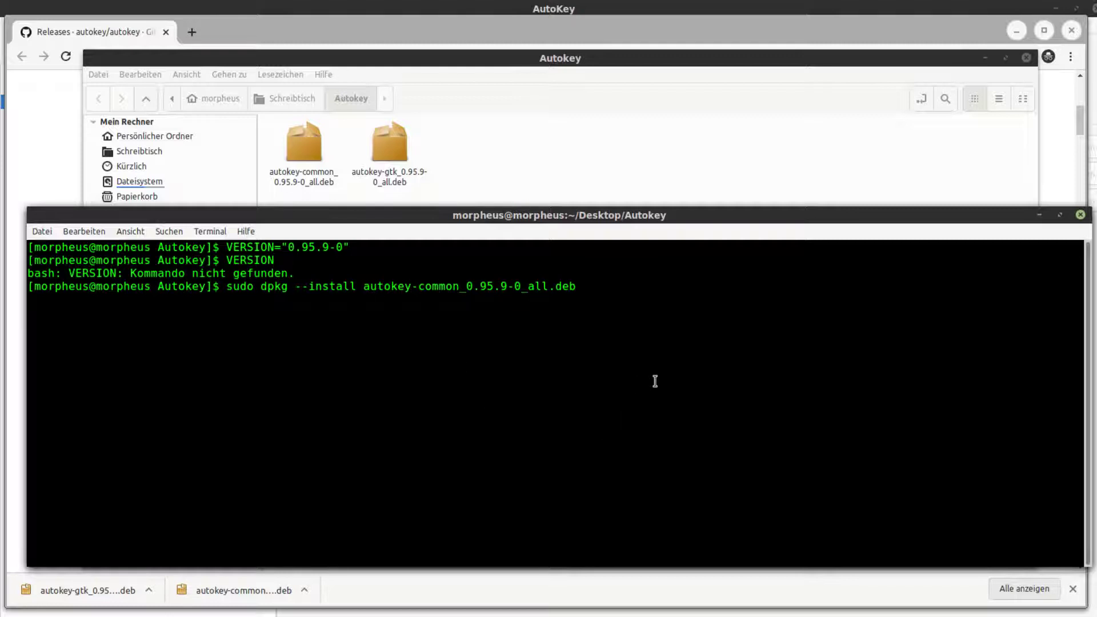
pyautogui.write('autokey-')
pyautogui.write('g')
pyautogui.press('Tab')
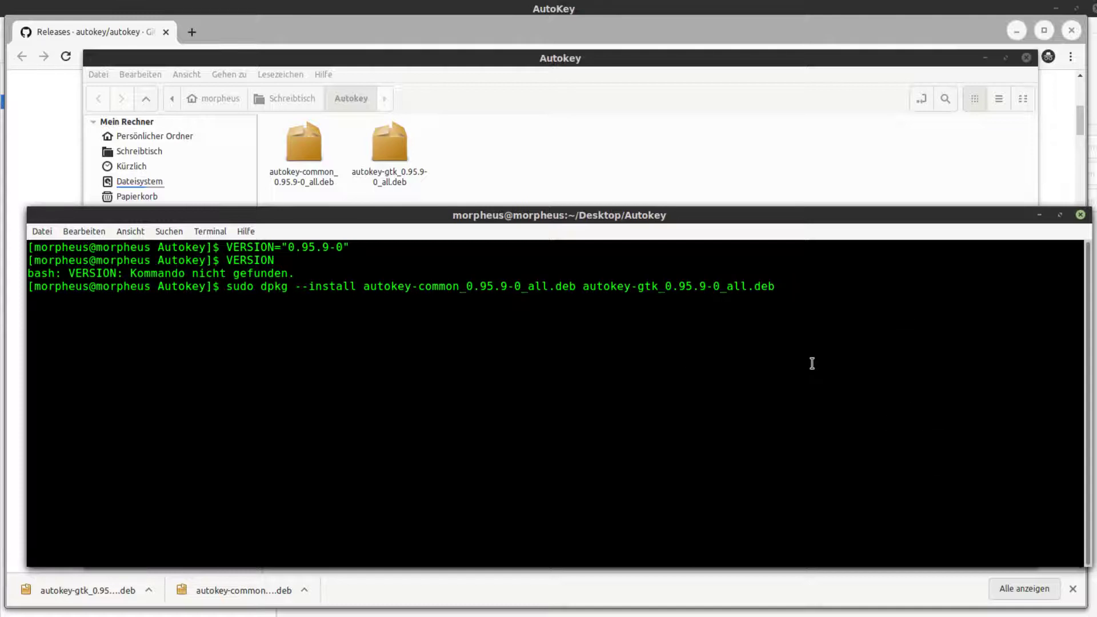
pyautogui.hotkey('ctrl', 'c')
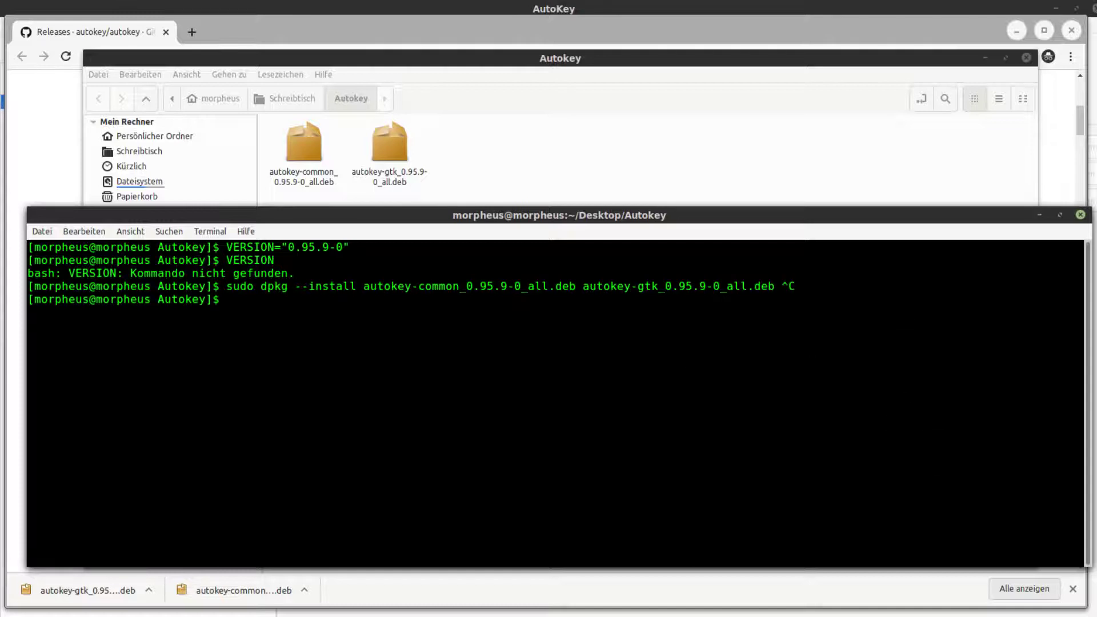
# Write out "sudo apt --fix-broken install" at the prompt, highlight the dpkg command above it, and abandon the line without running it.
pyautogui.write('sudo apt --fix-broken install')
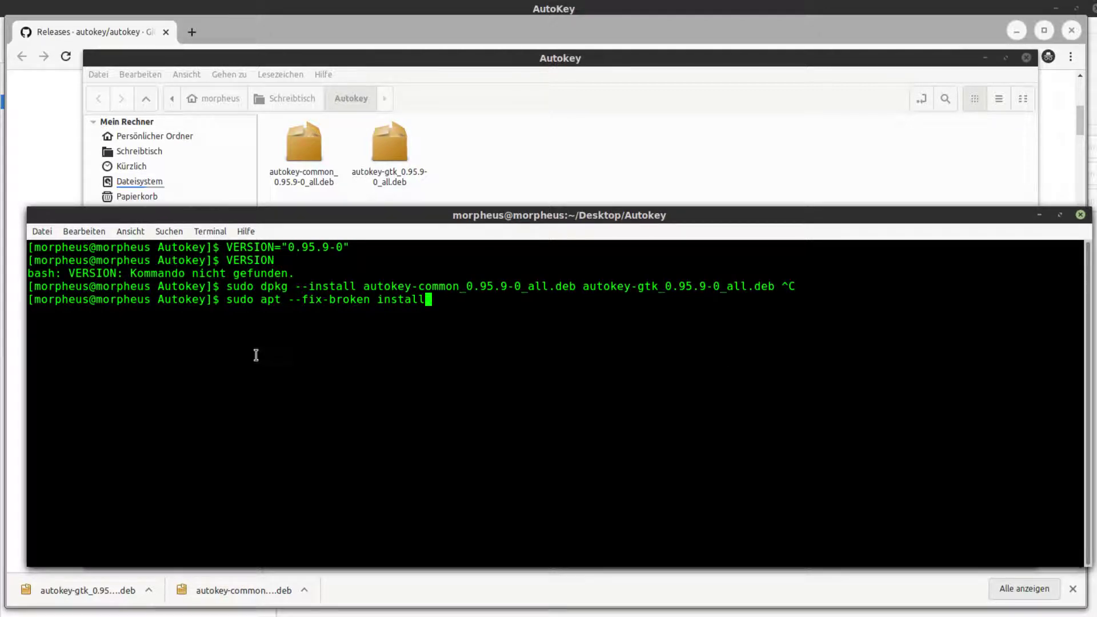
pyautogui.moveTo(276, 290); pyautogui.dragTo(740, 288)
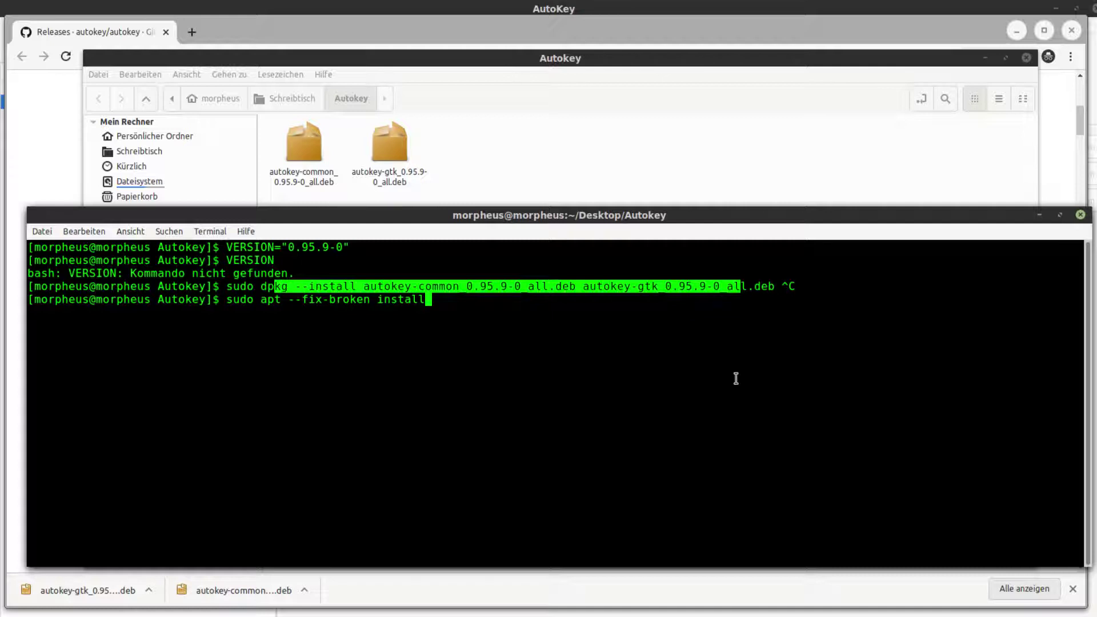
pyautogui.click(464, 378)
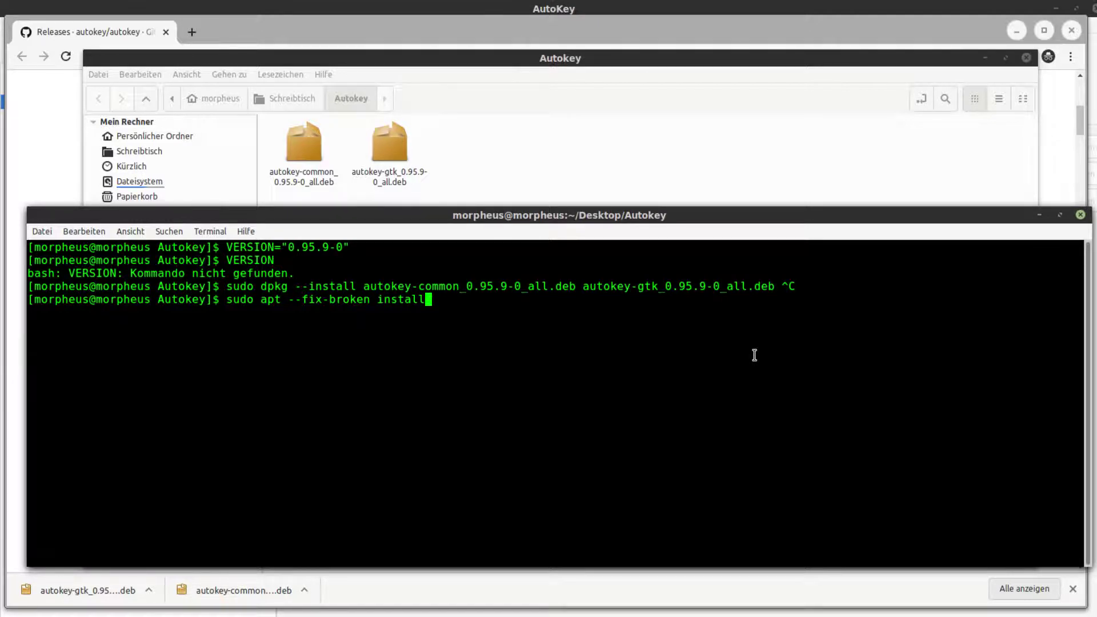
pyautogui.hotkey('ctrl', 'c')
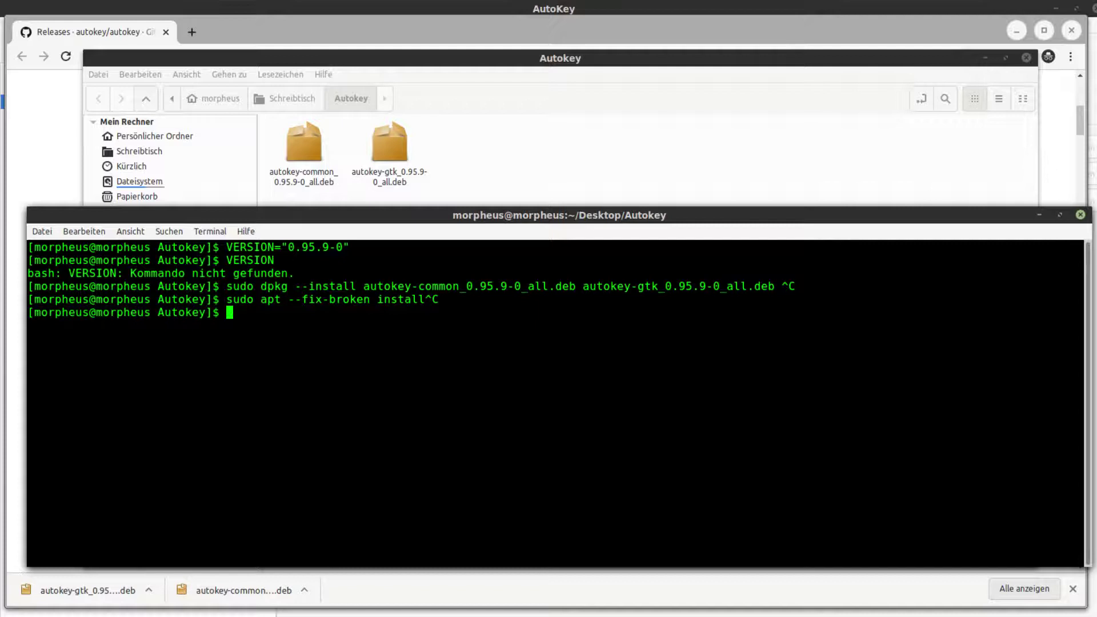
# Write out "yay -S autokey" at the prompt, abandon it without running it, and switch back to the browser's AutoKey releases page.
pyautogui.write('yay _S')
pyautogui.press('BackSpace')
pyautogui.press('BackSpace')
pyautogui.write('-S autokey')
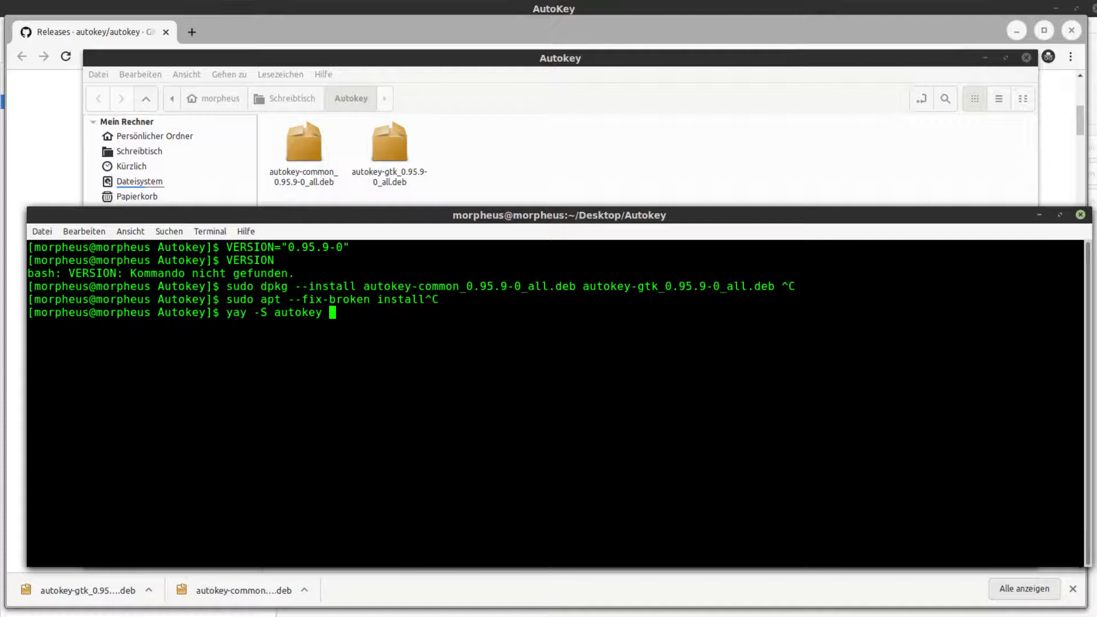
pyautogui.hotkey('ctrl', 'c')
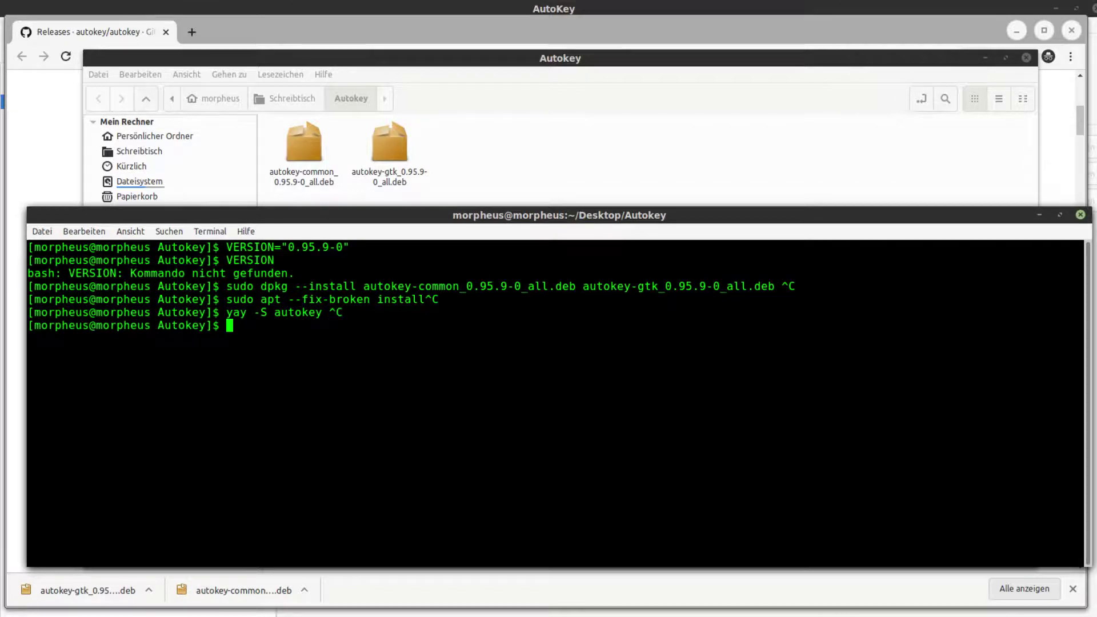
pyautogui.click(662, 29)
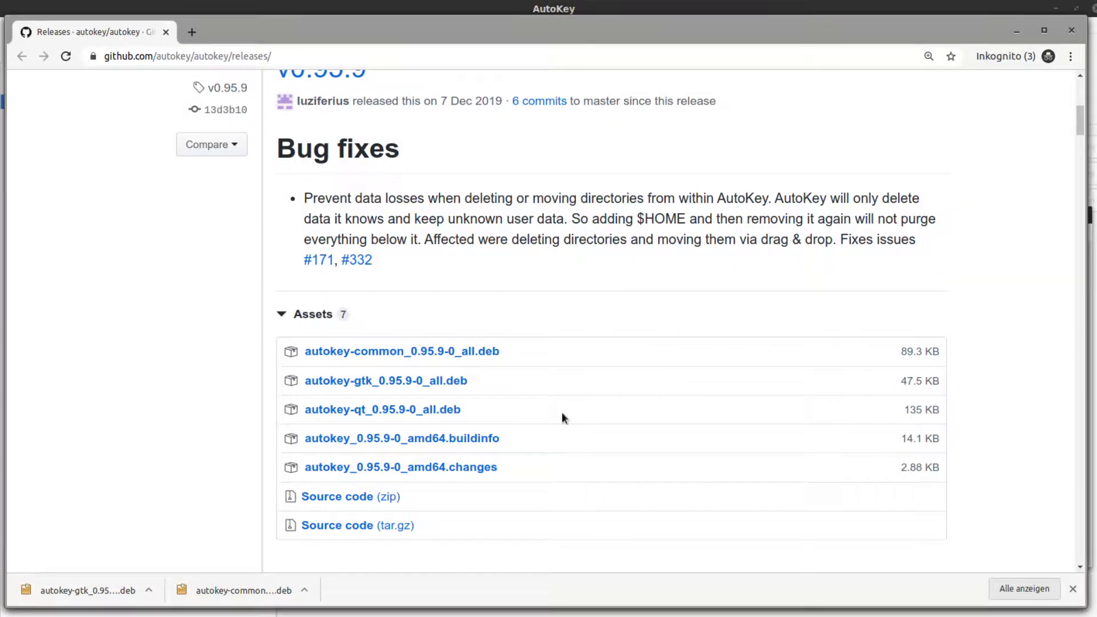
# Open the AutoKey repository's code page on GitHub and look through its download option and file list.
pyautogui.scroll(8, 516, 455)
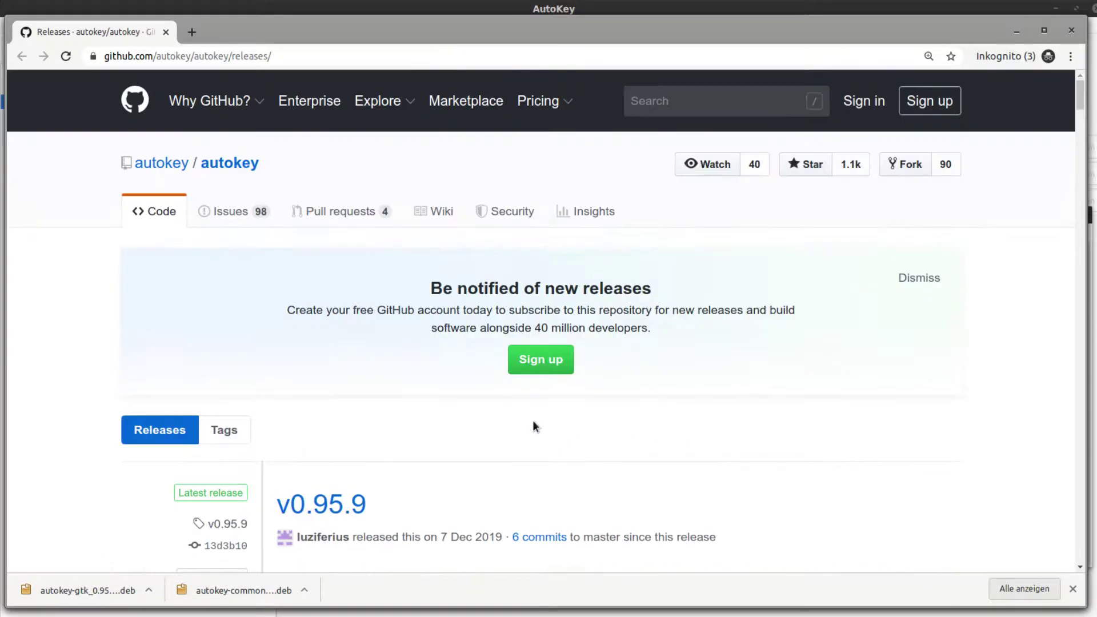
pyautogui.click(177, 212)
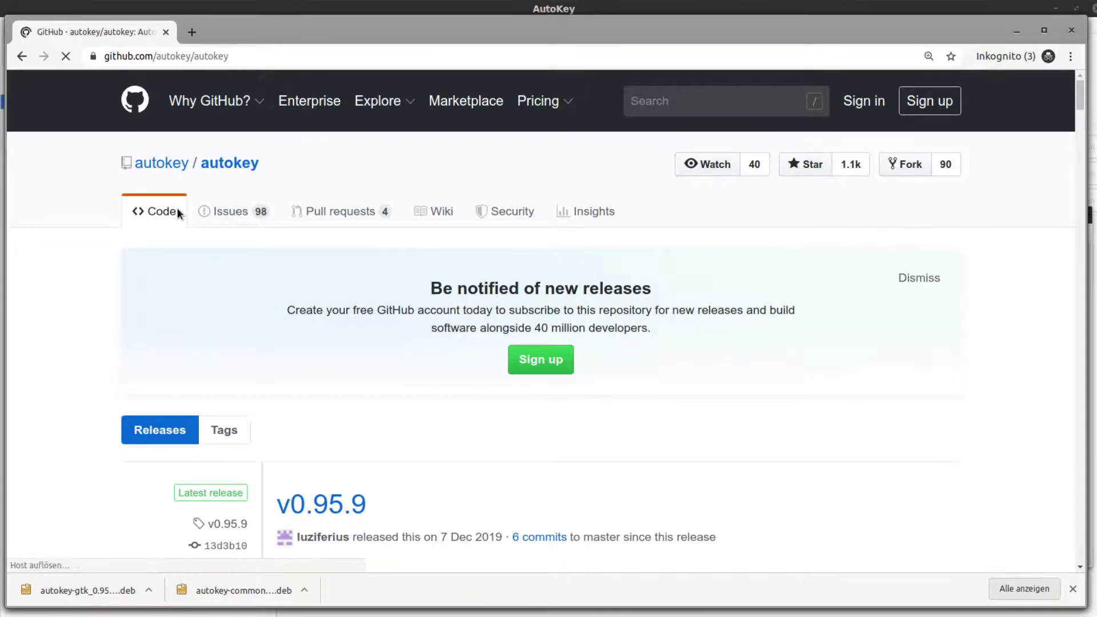
pyautogui.scroll(-5, 1004, 373)
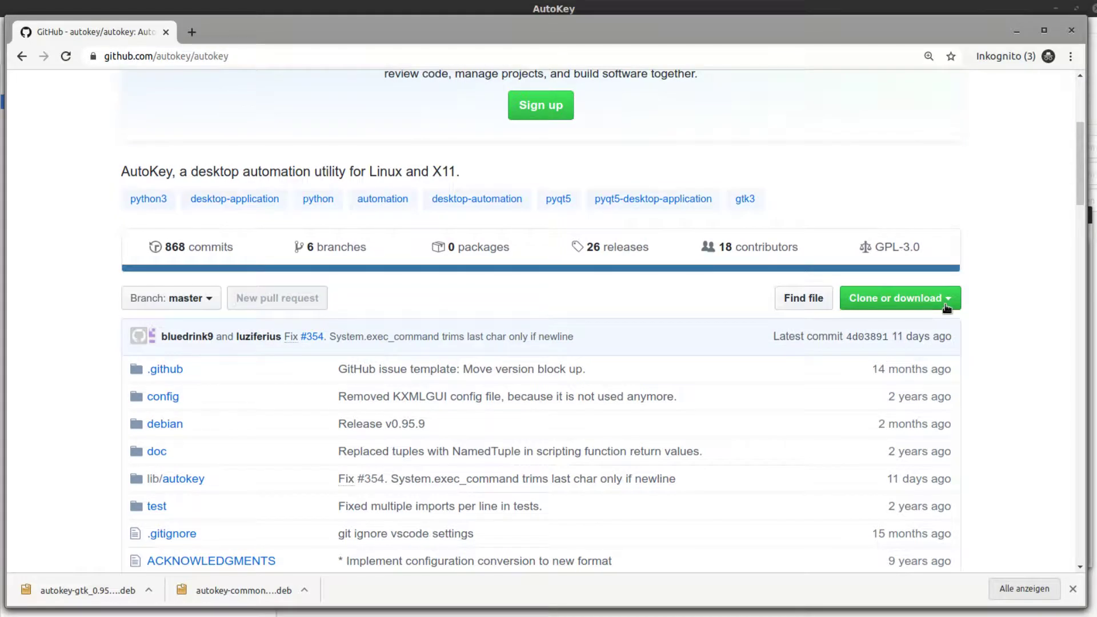
pyautogui.scroll(-6, 990, 317)
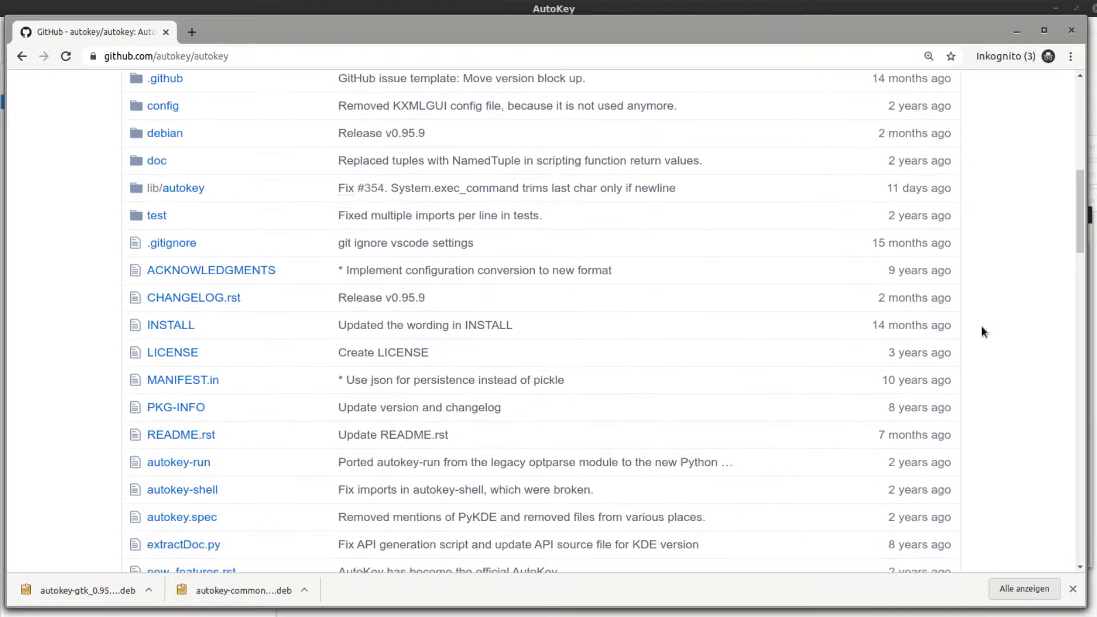
pyautogui.scroll(-1, 982, 331)
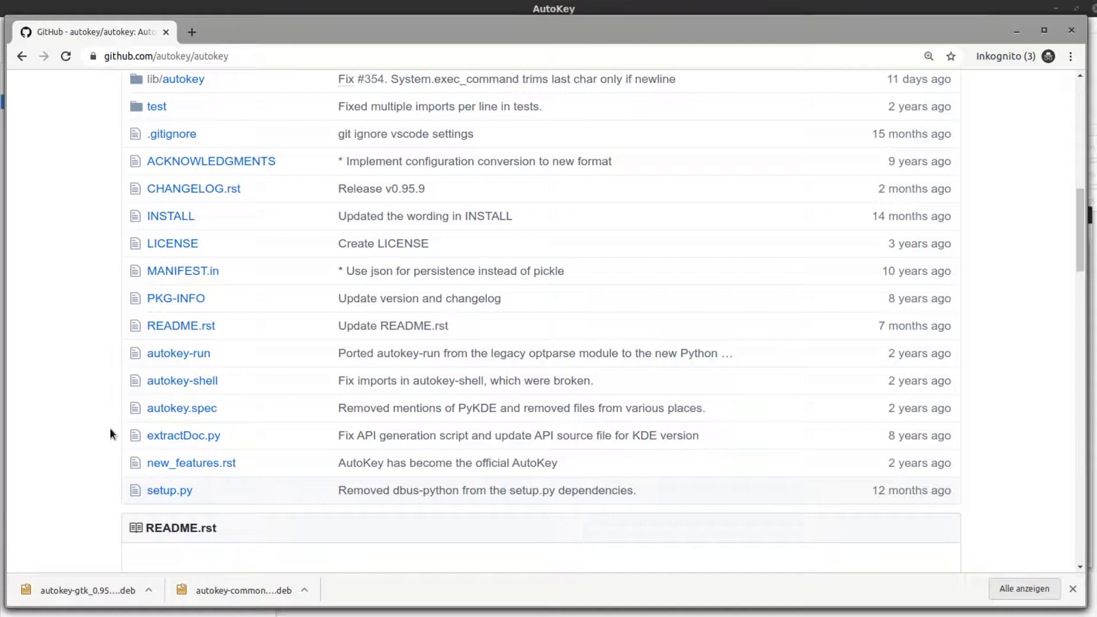
# Switch to AutoKey and create a new folder named Tutorial in the default location.
pyautogui.hotkey('alt', 'Tab')
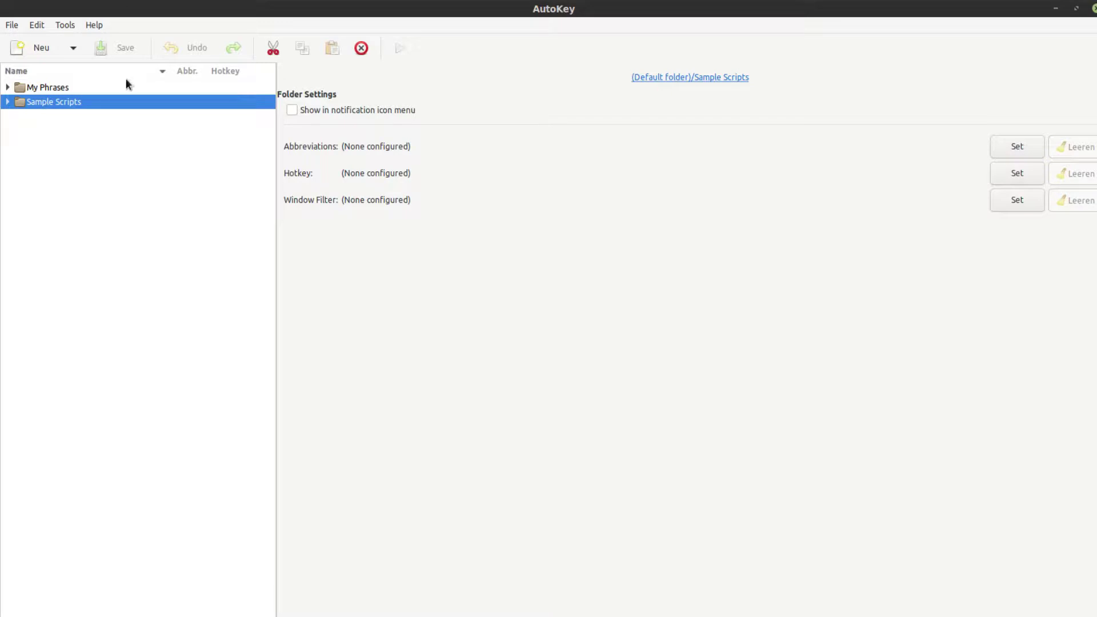
pyautogui.click(11, 25)
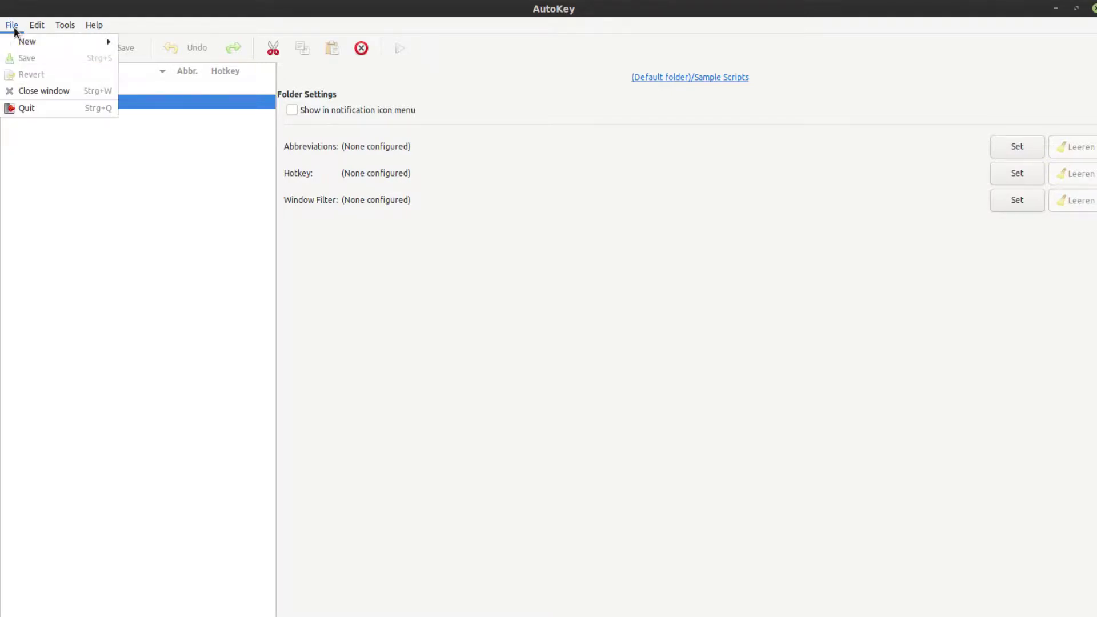
pyautogui.moveTo(108, 41)
pyautogui.click(151, 45)
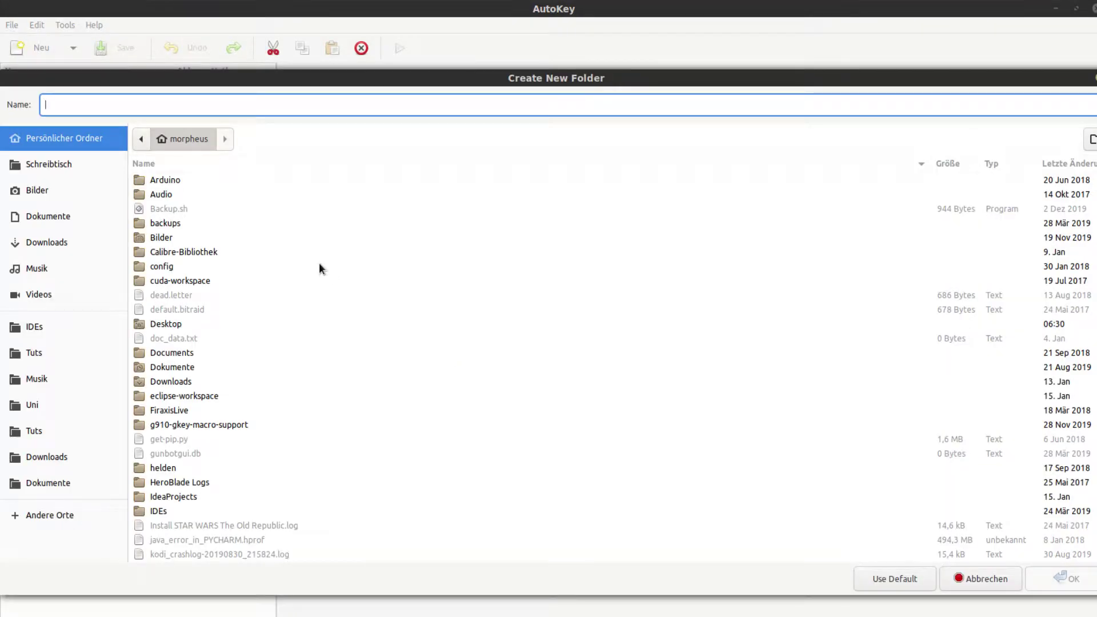
pyautogui.click(894, 579)
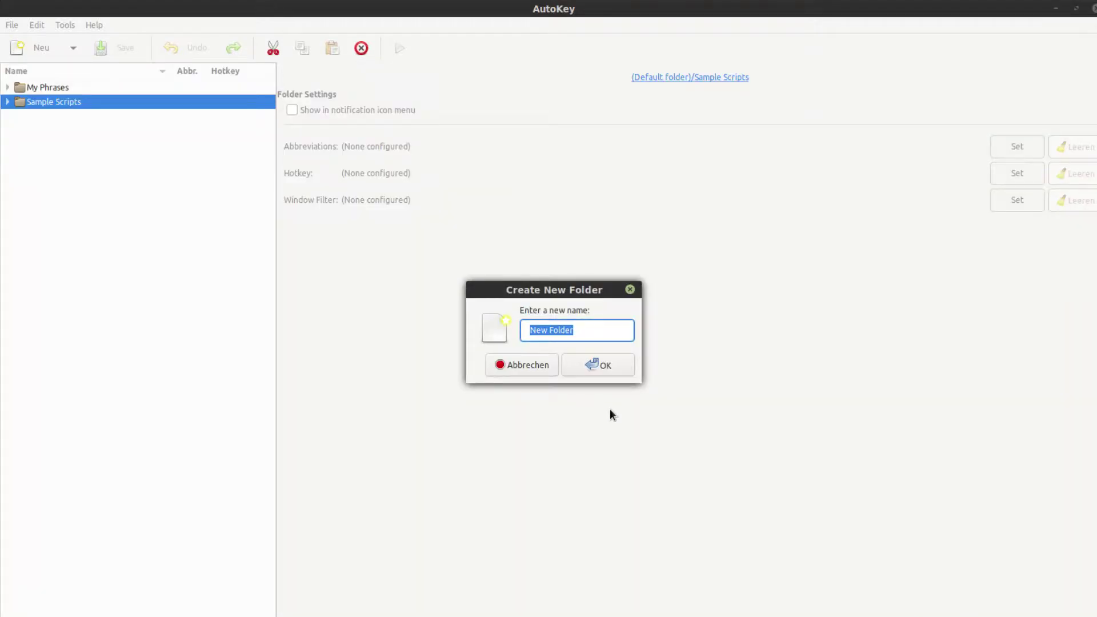
pyautogui.write('Tutorial')
pyautogui.click(570, 369)
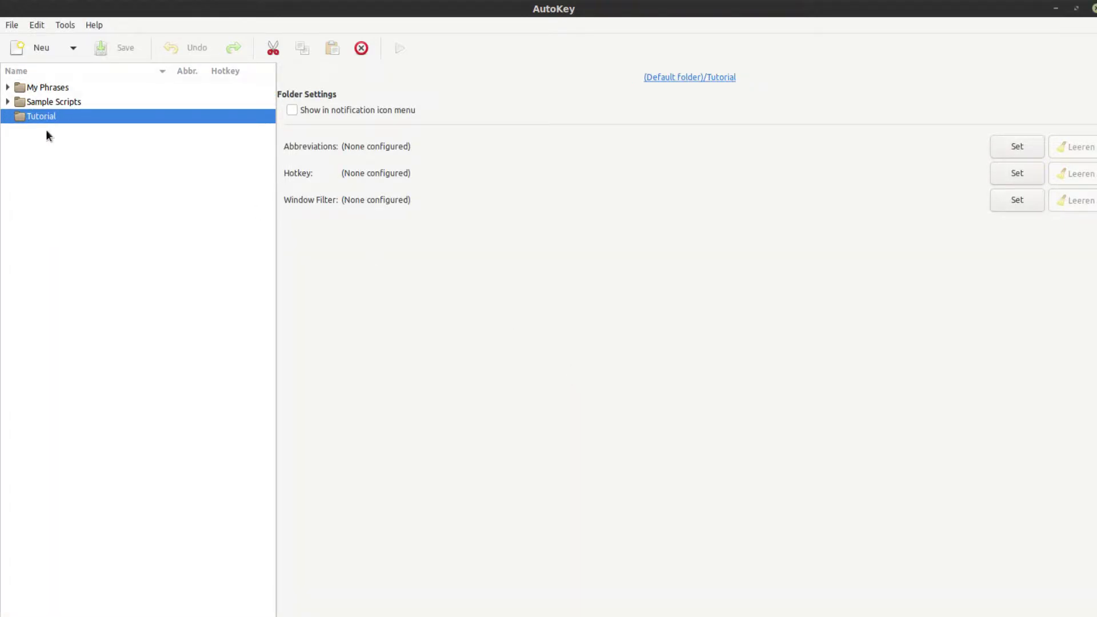
# Create a new script named Terminal inside the Tutorial folder.
pyautogui.click(34, 48)
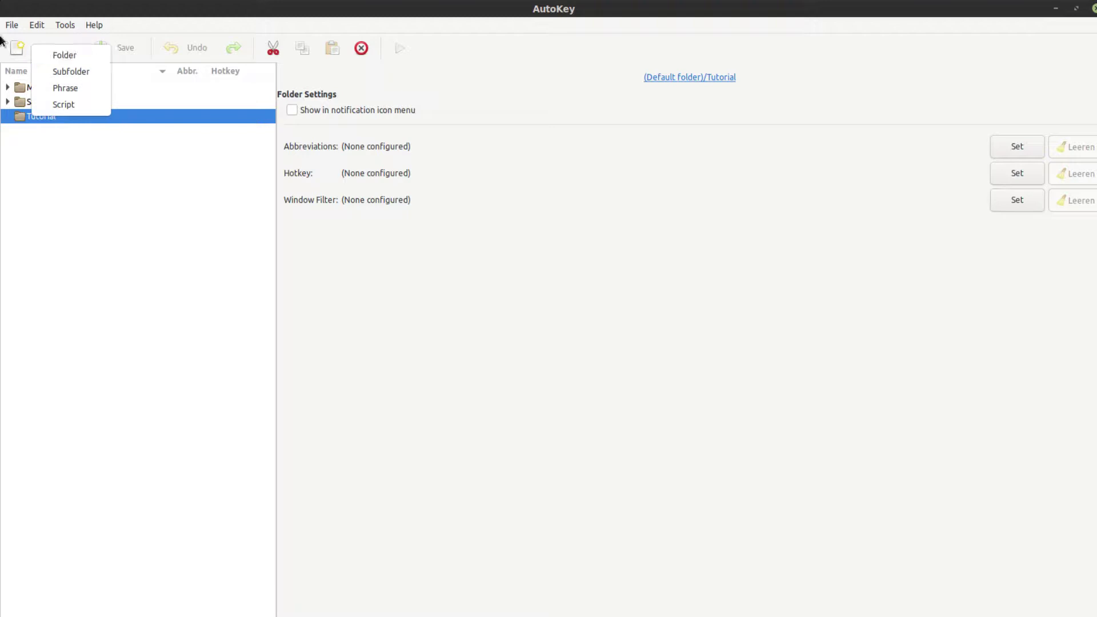
pyautogui.click(71, 106)
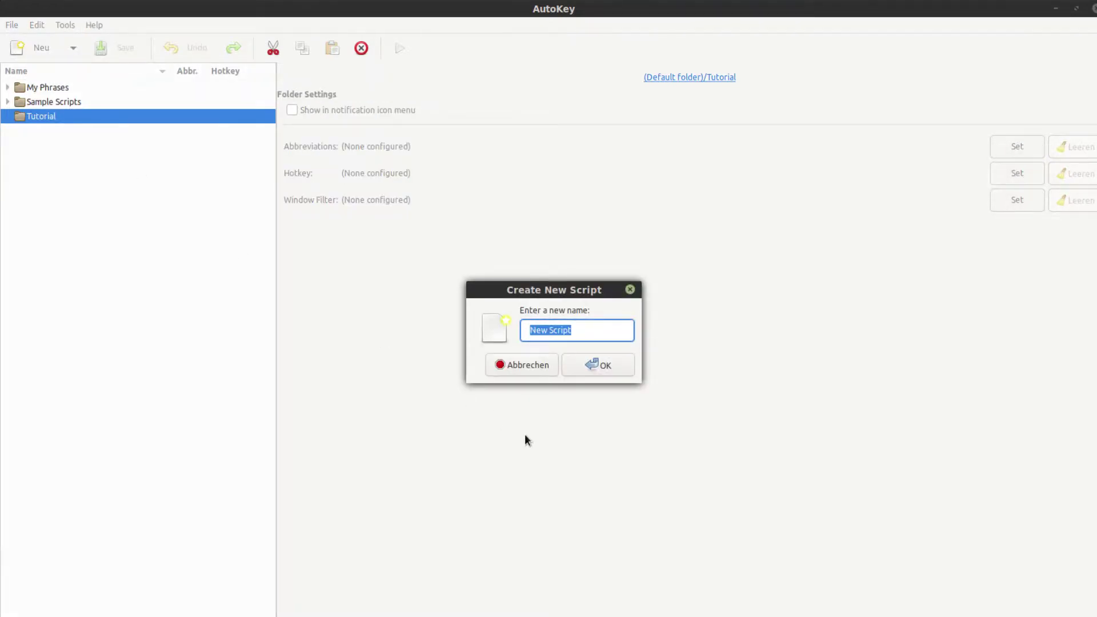
pyautogui.write('Terminal')
pyautogui.press('Return')
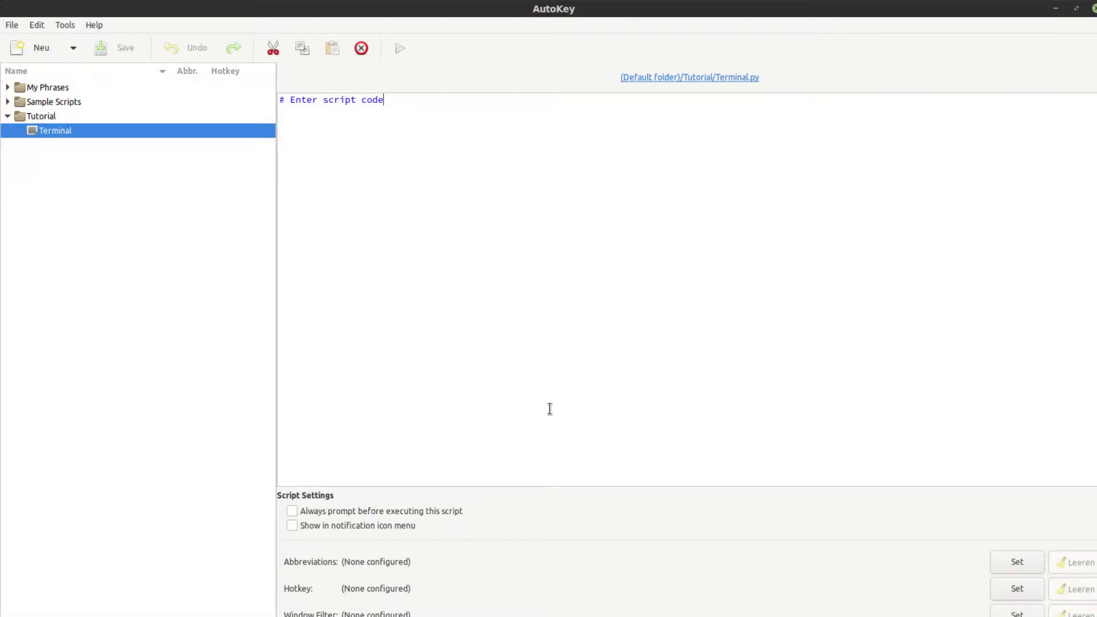
# Below the comment in the Terminal script, add the lines "import os" and "os.system('gnome-terminal')", and save it.
pyautogui.press('Return')
pyautogui.write('import os')
pyautogui.press('Return')
pyautogui.write('os.system')
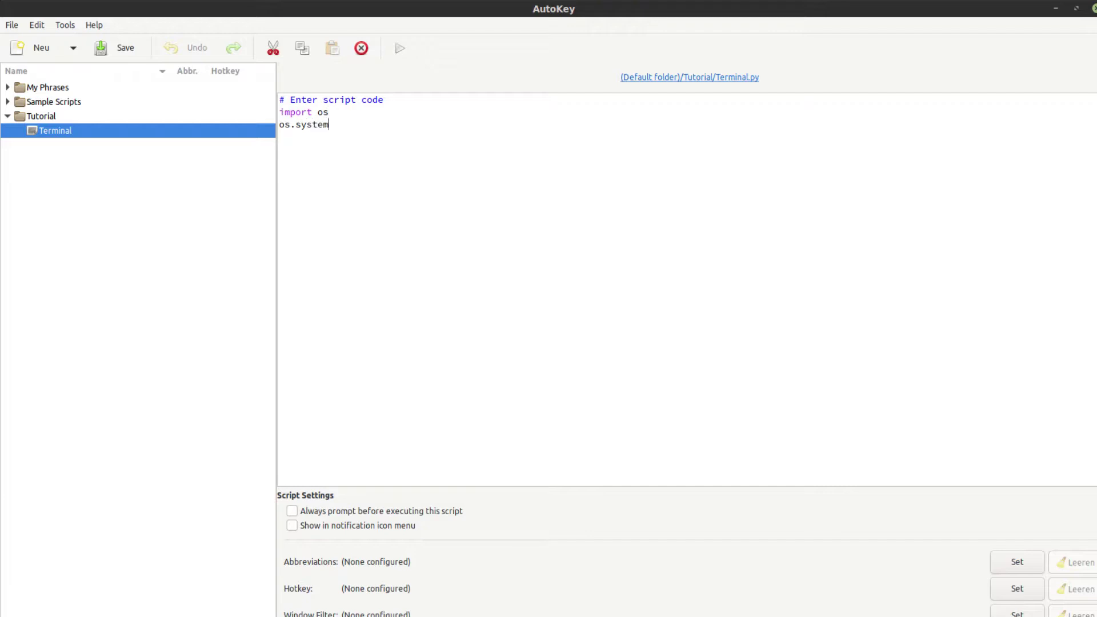
pyautogui.write("('gnome-terminal")
pyautogui.moveTo(340, 126); pyautogui.dragTo(417, 124)
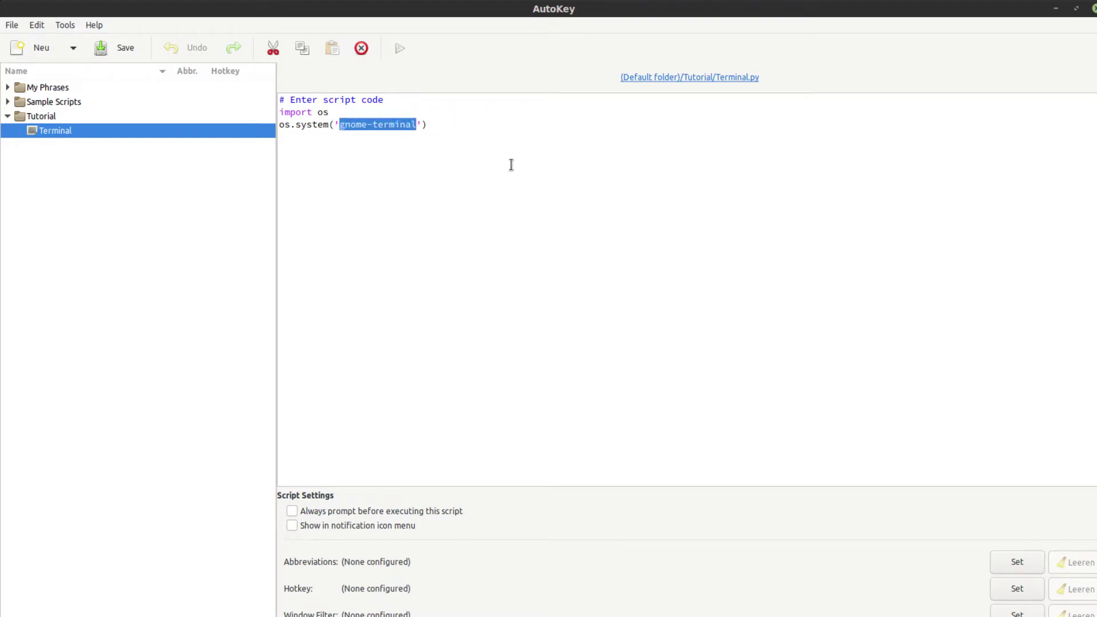
pyautogui.click(448, 119)
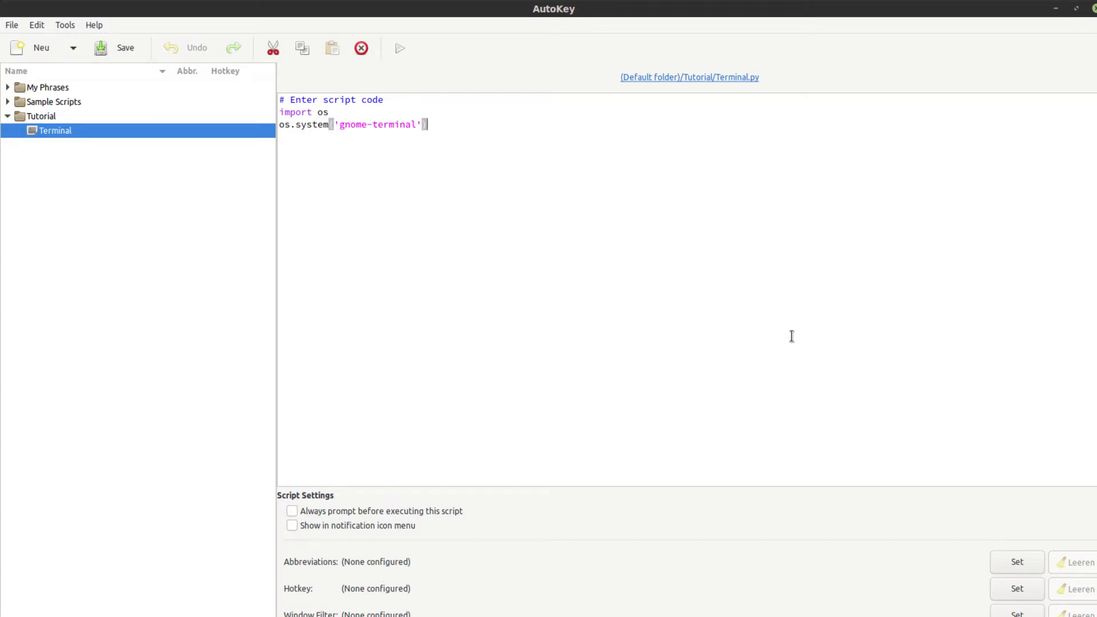
pyautogui.hotkey('ctrl', 's')
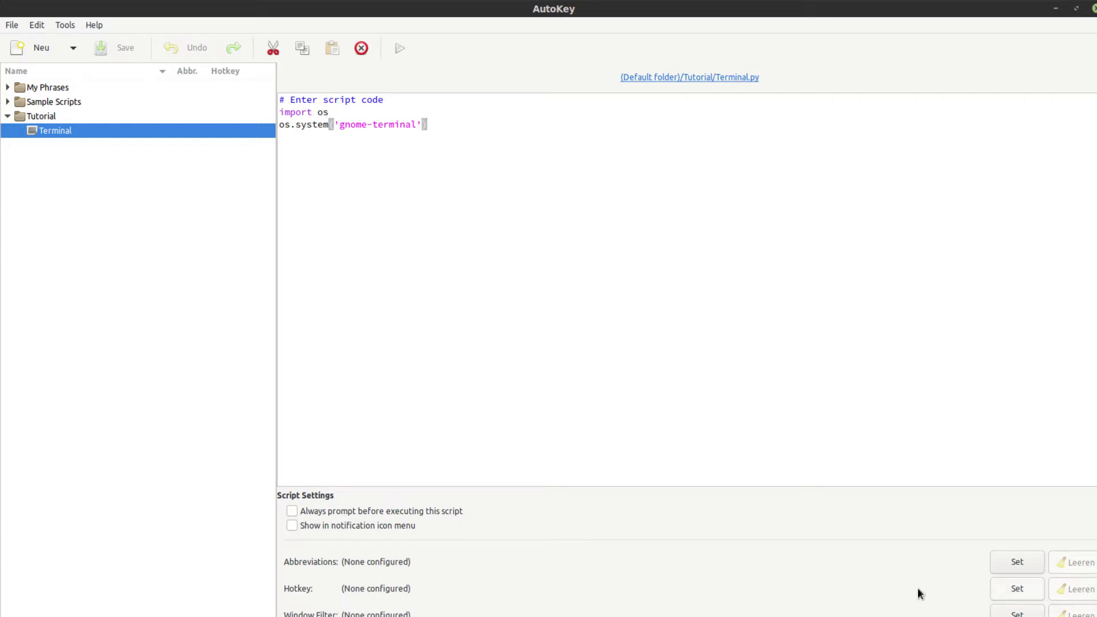
# Assign the hotkey Ctrl+G to the Terminal script and save the change.
pyautogui.click(1023, 593)
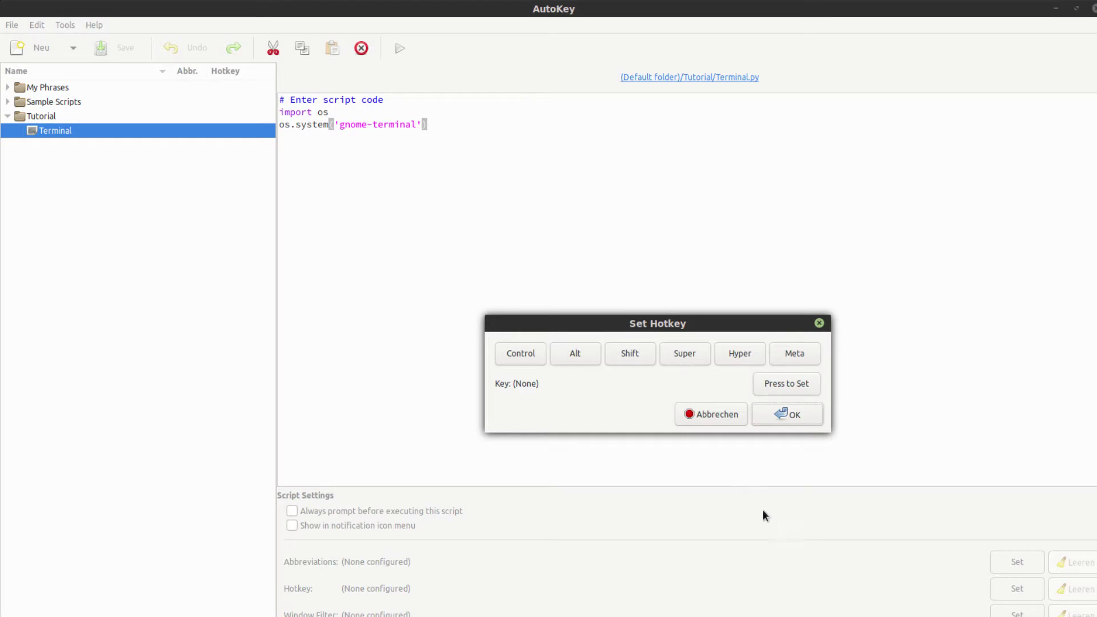
pyautogui.click(796, 382)
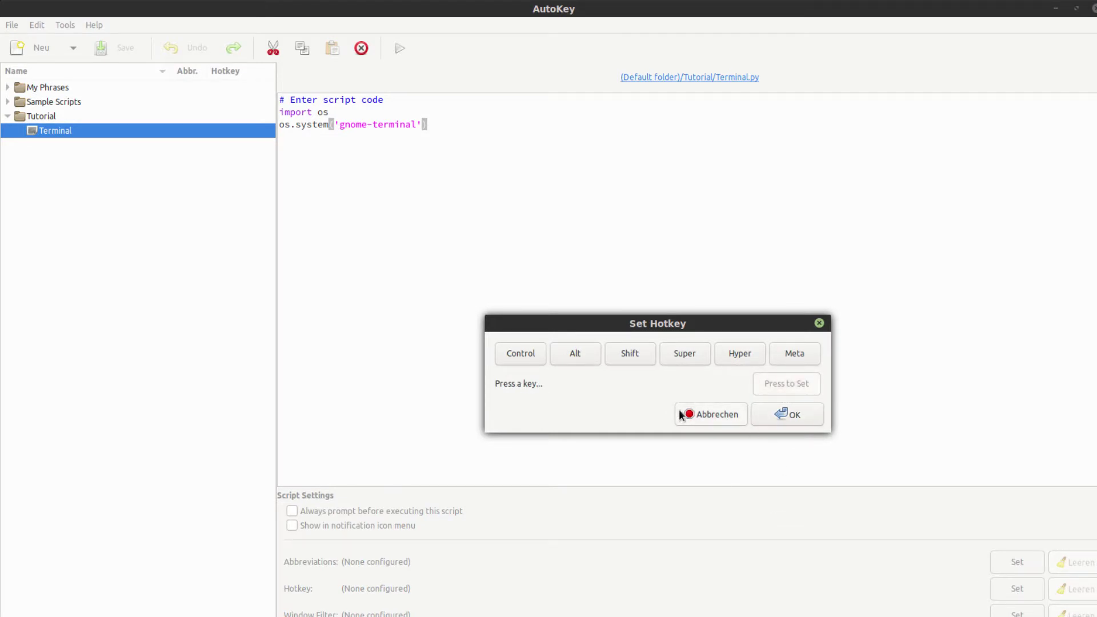
pyautogui.hotkey('ctrl', 'g')
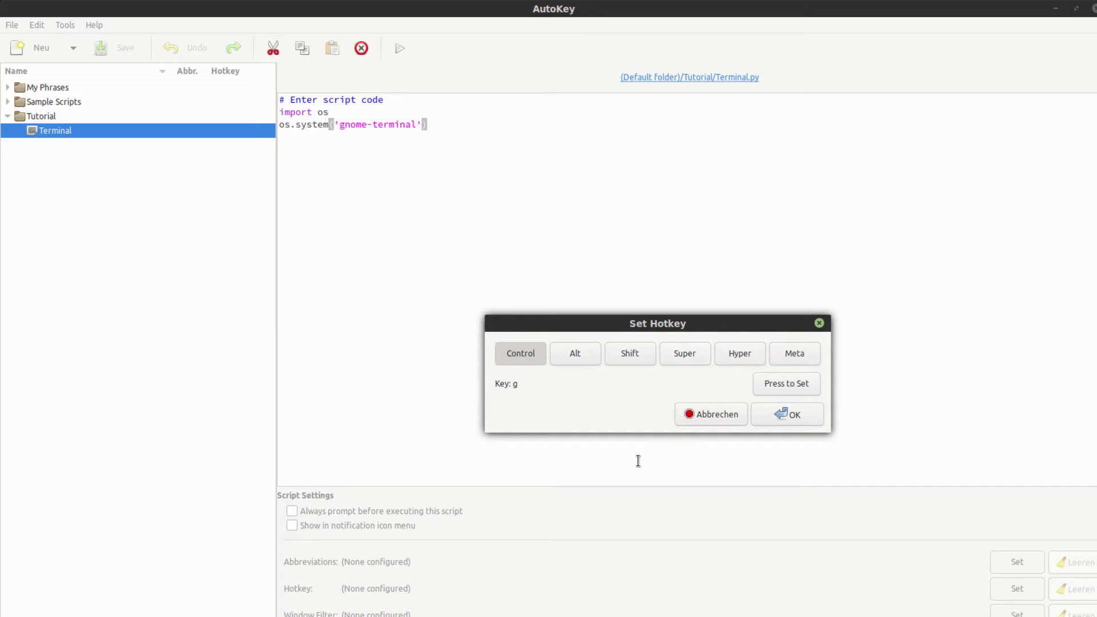
pyautogui.click(803, 418)
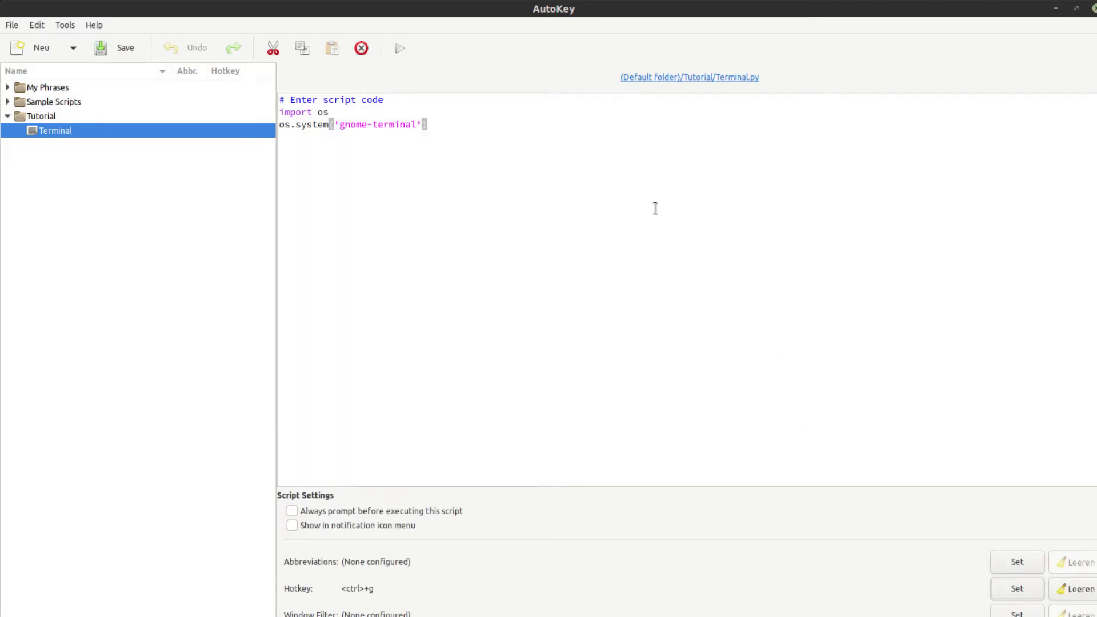
pyautogui.click(113, 47)
# Test the Terminal script's hotkey twice, closing the terminal window after each launch.
pyautogui.hotkey('ctrl', 'g')
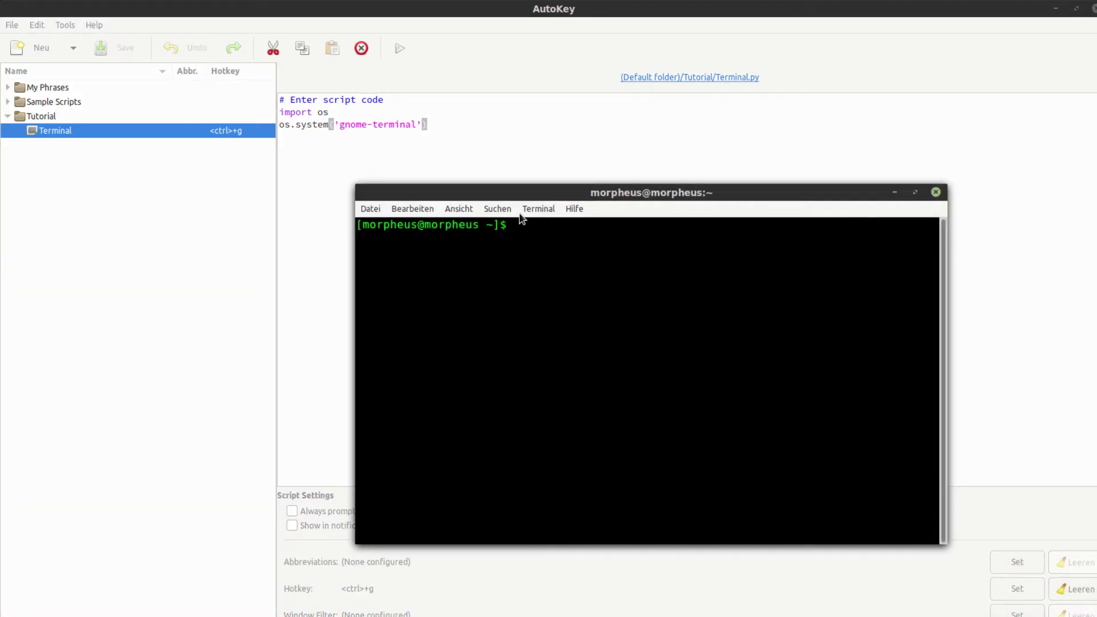
pyautogui.click(935, 192)
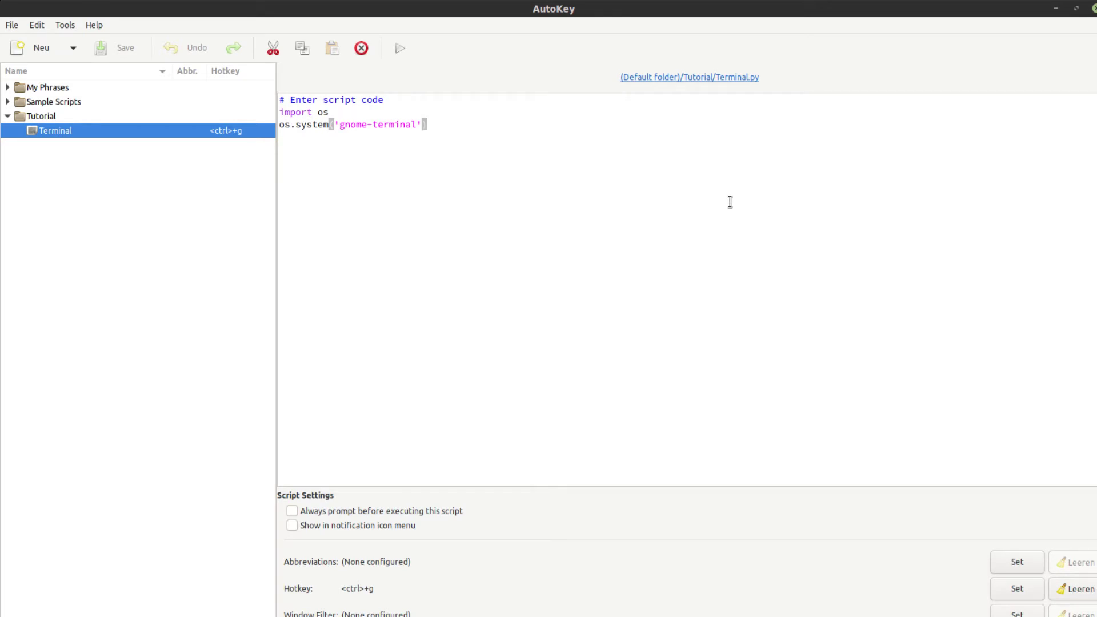
pyautogui.hotkey('ctrl', 'g')
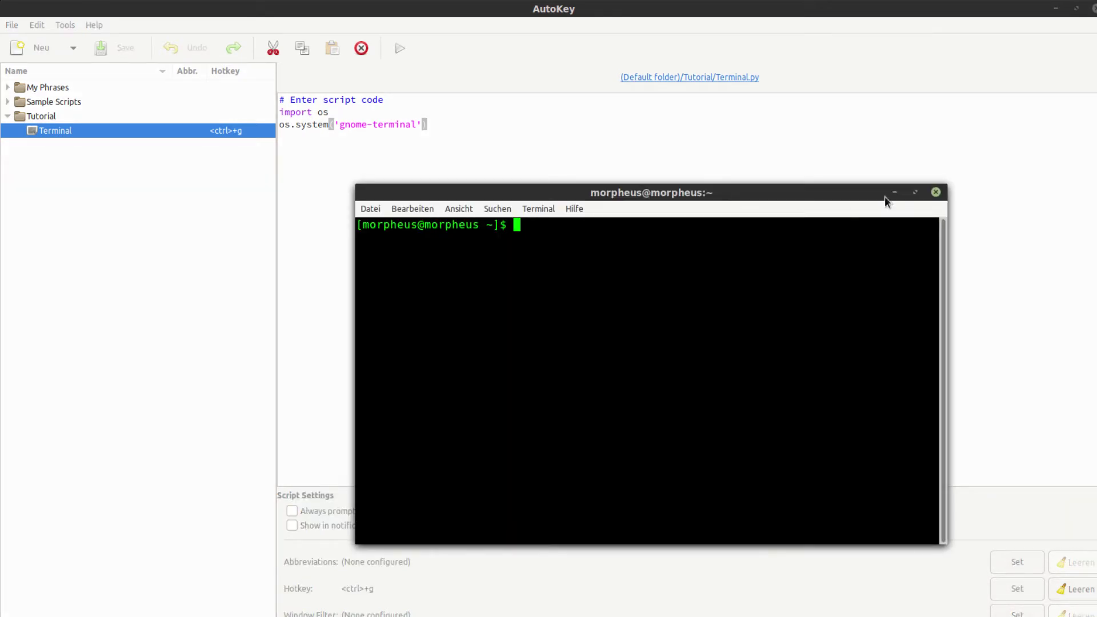
pyautogui.click(936, 191)
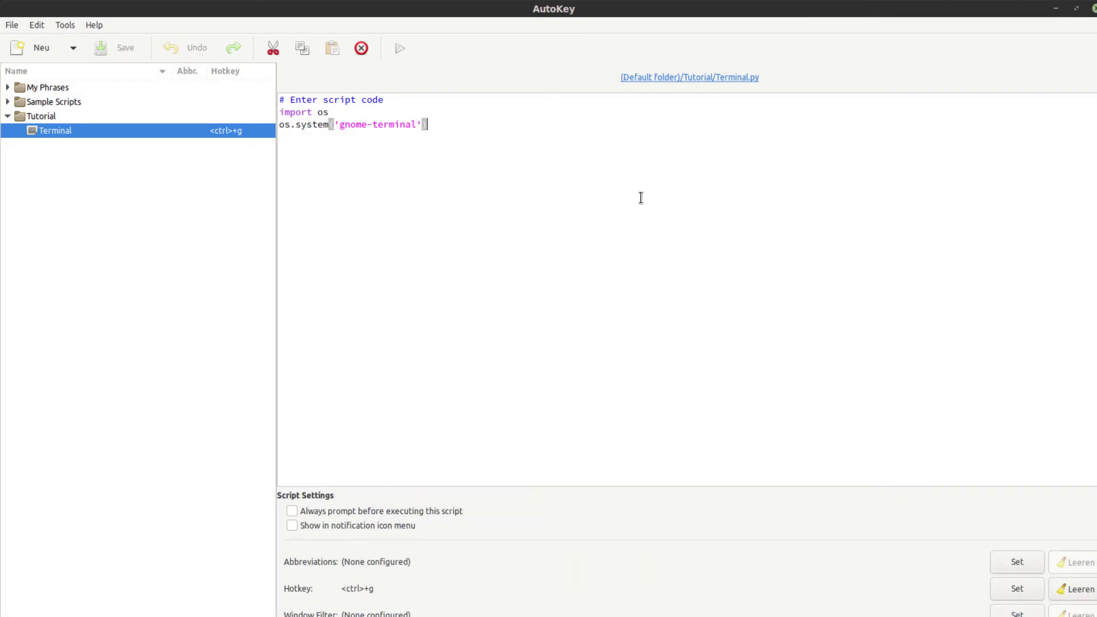